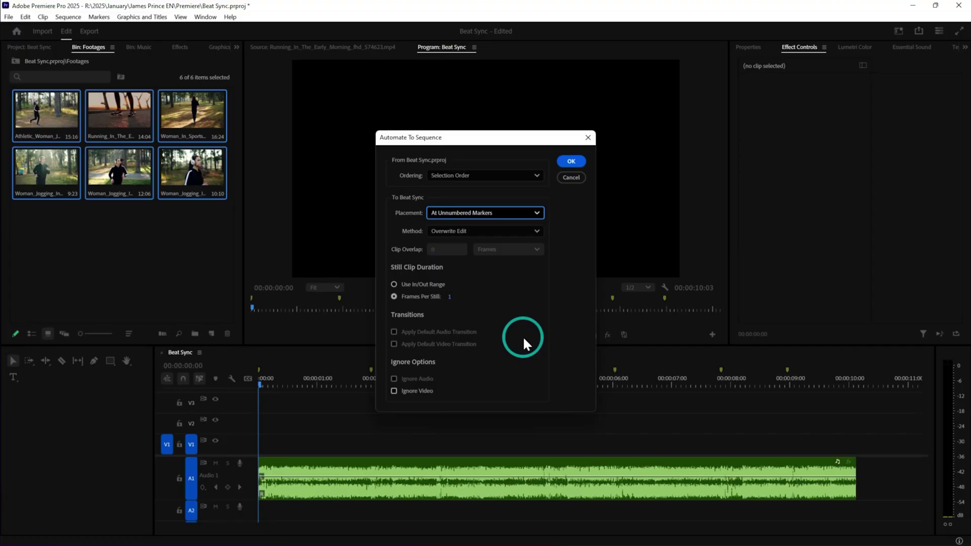
# Confirm Automate To Sequence to preview the six clips placed at the markers
pyautogui.click(570, 164)
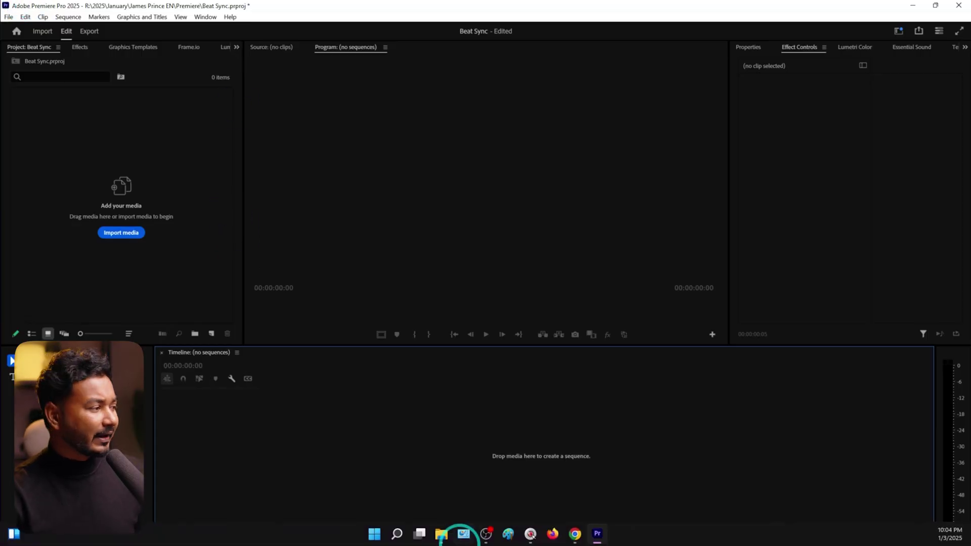
# Drag the Footages and Music folders from File Explorer into the Project panel as bins
pyautogui.click(441, 534)
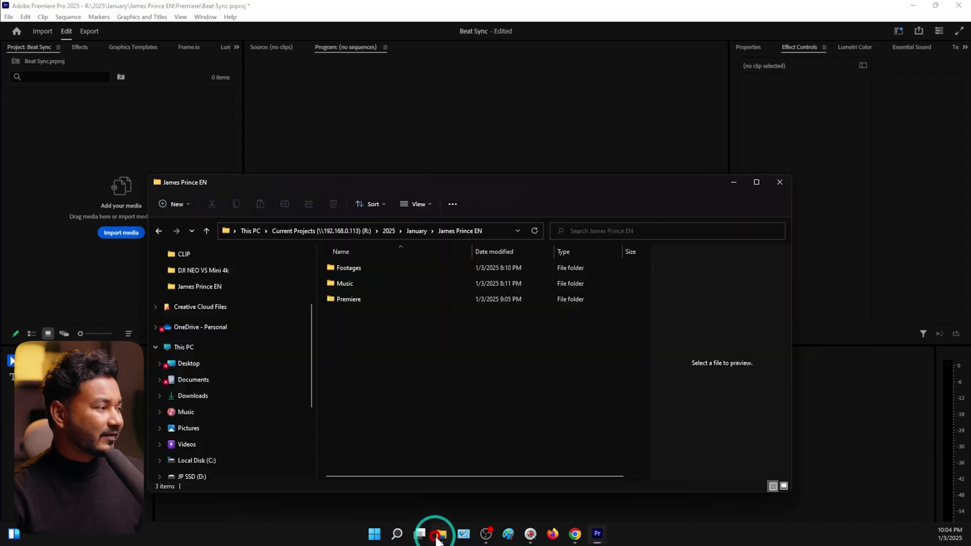
pyautogui.click(408, 263)
pyautogui.keyDown('ctrl'); pyautogui.click(408, 294); pyautogui.keyUp('ctrl')
pyautogui.moveTo(408, 264); pyautogui.dragTo(137, 145)
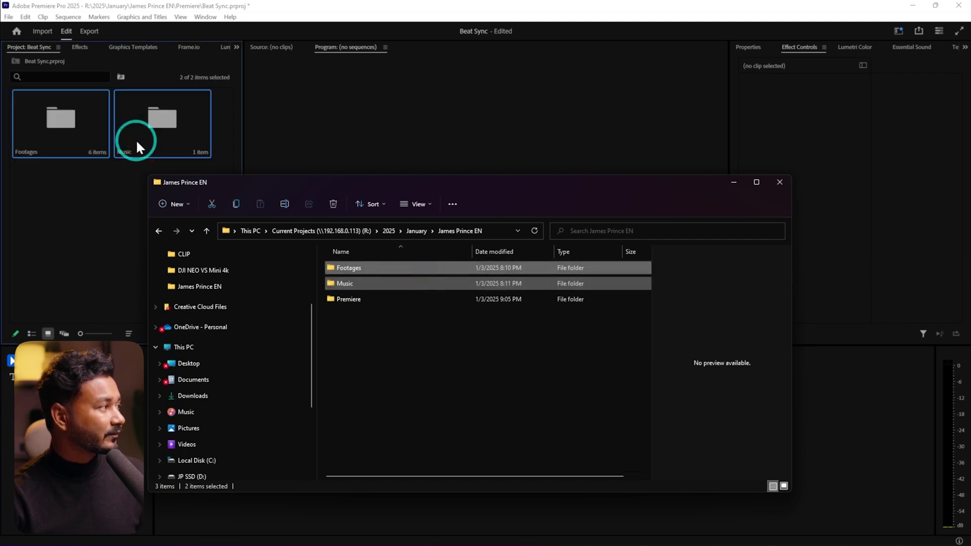
pyautogui.click(99, 196)
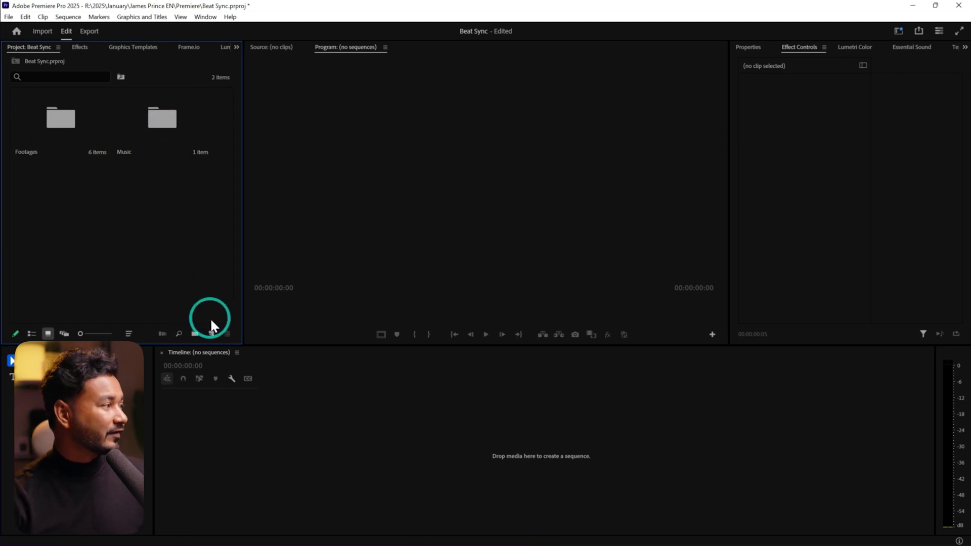
# Create a new HD 1080p 23.976 fps sequence named 'Beat Sync'
pyautogui.click(211, 334)
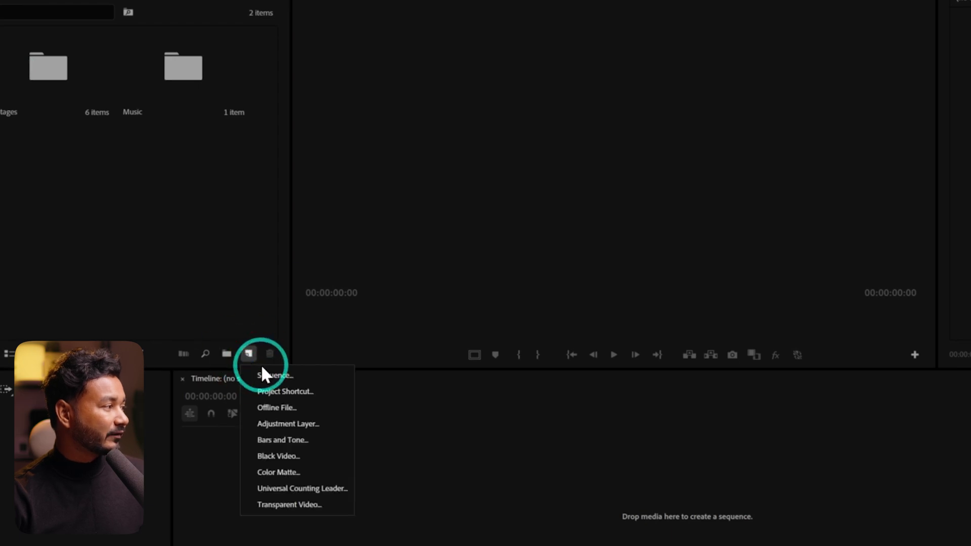
pyautogui.click(267, 376)
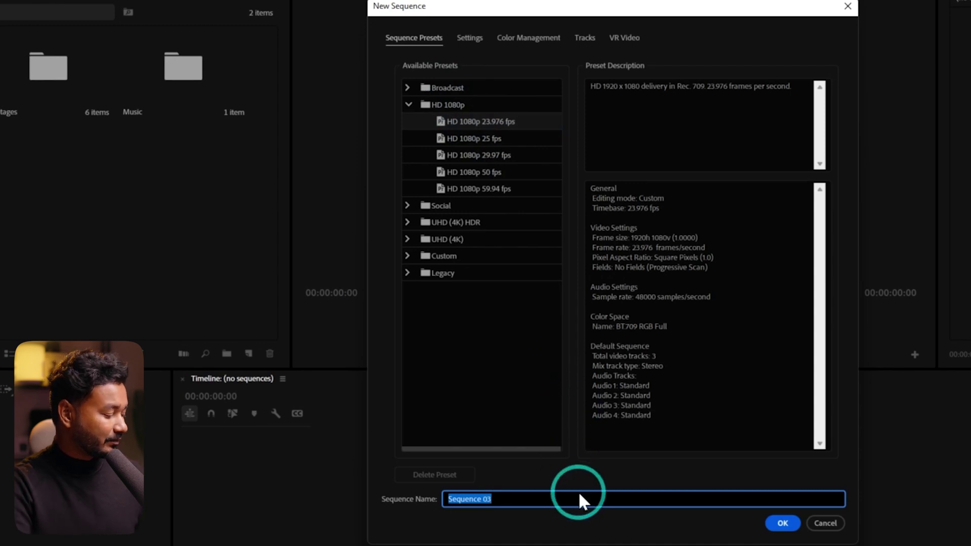
pyautogui.write('Beat Sync')
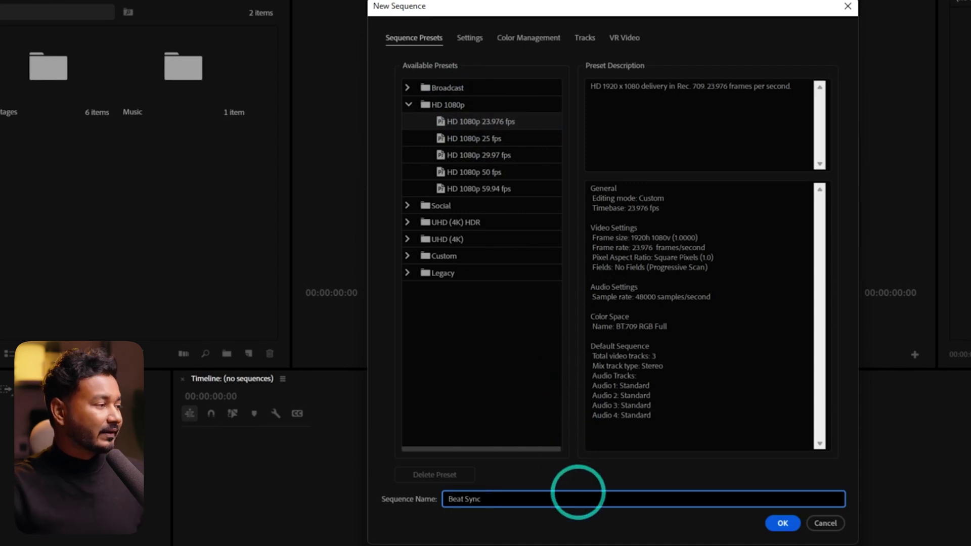
pyautogui.click(783, 527)
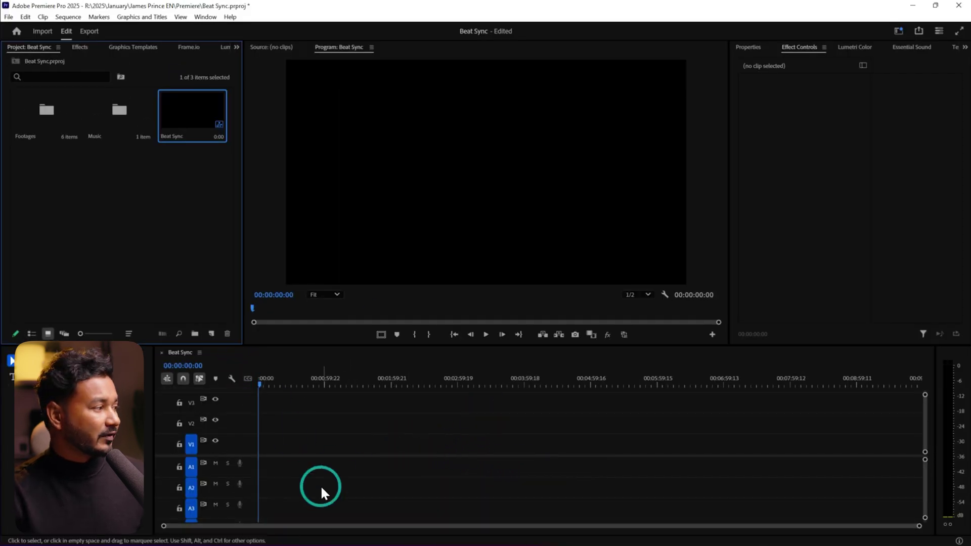
# Trial the song on A1, undo it, and load MA_RockinStock_Jawbreaker_MAIN.wav as a source clip
pyautogui.doubleClick(116, 105)
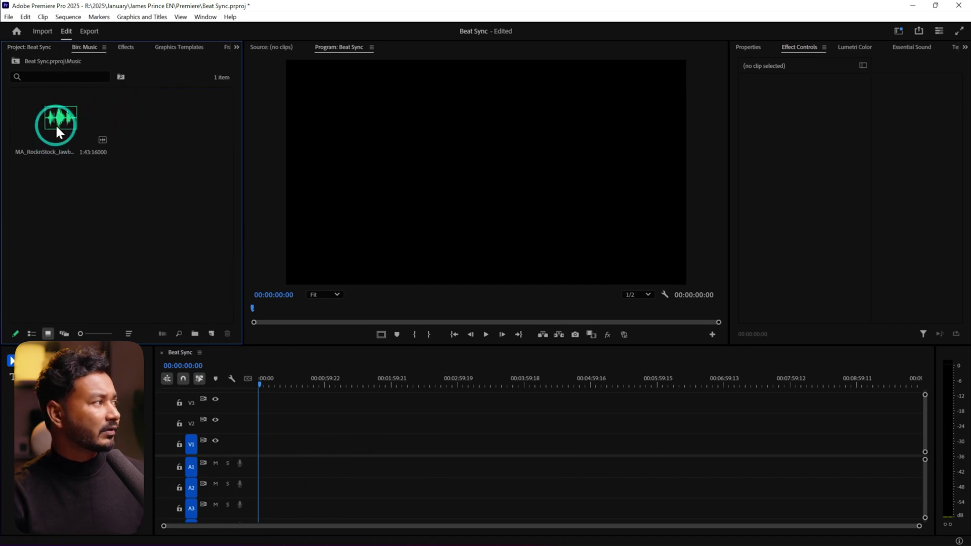
pyautogui.moveTo(62, 125); pyautogui.dragTo(281, 473)
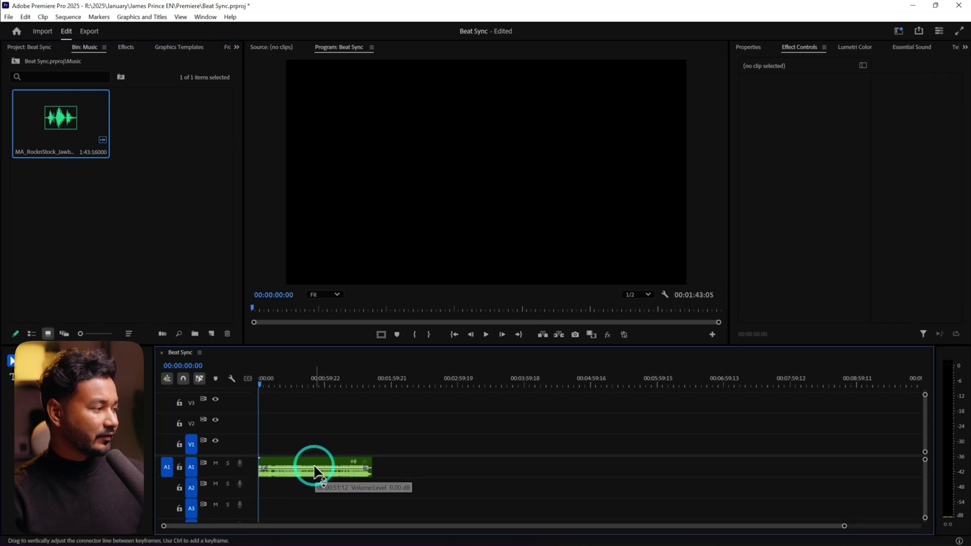
pyautogui.press('\\')
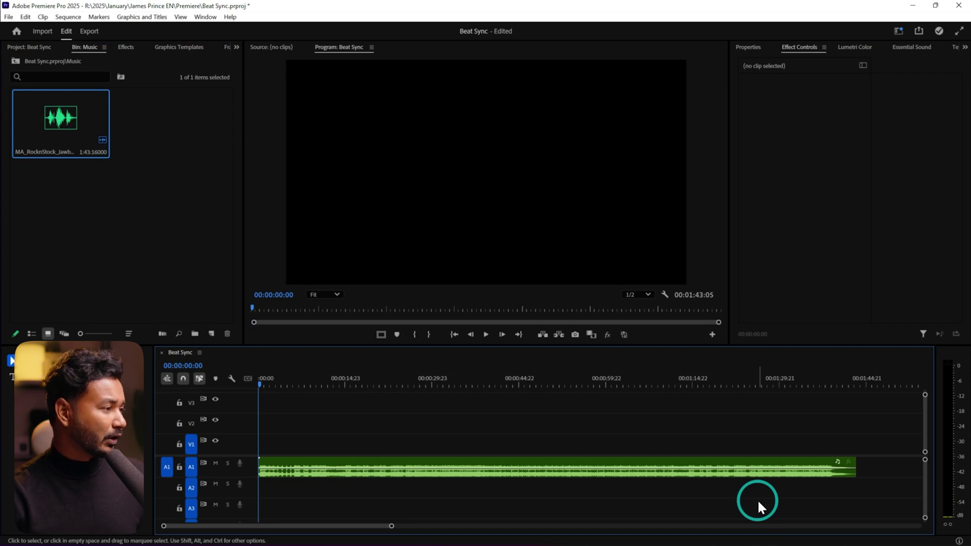
pyautogui.hotkey('ctrl', 'z')
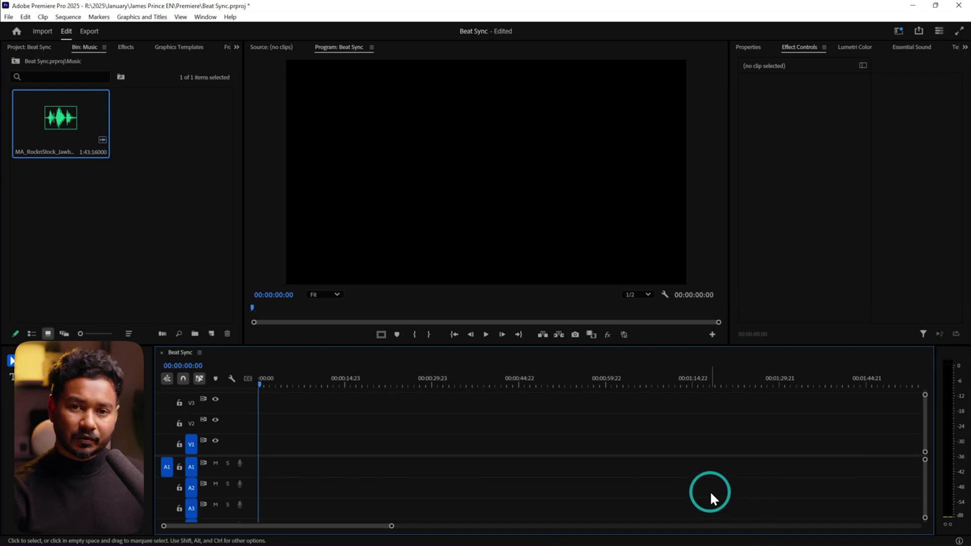
pyautogui.doubleClick(59, 132)
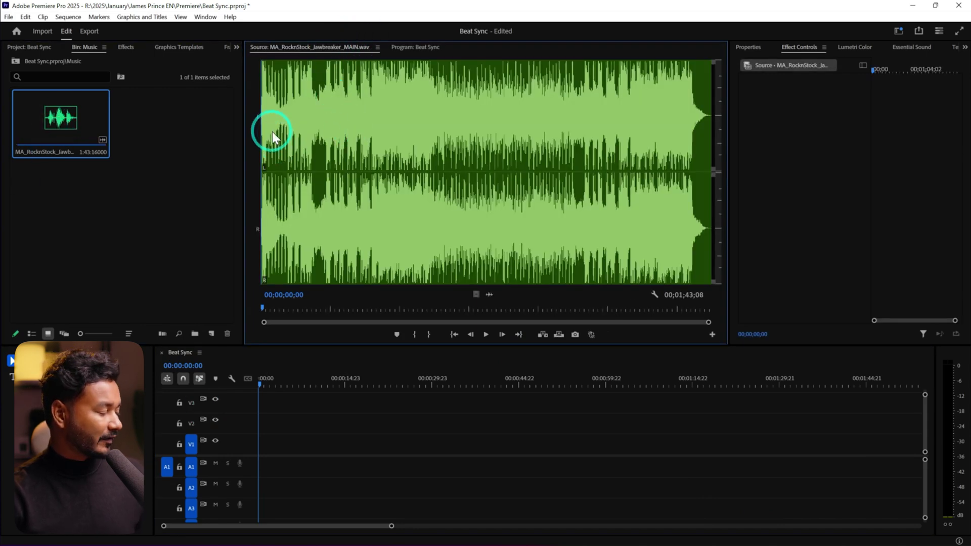
# Play the song to find a section and mark its In point at 26;29
pyautogui.press('space')
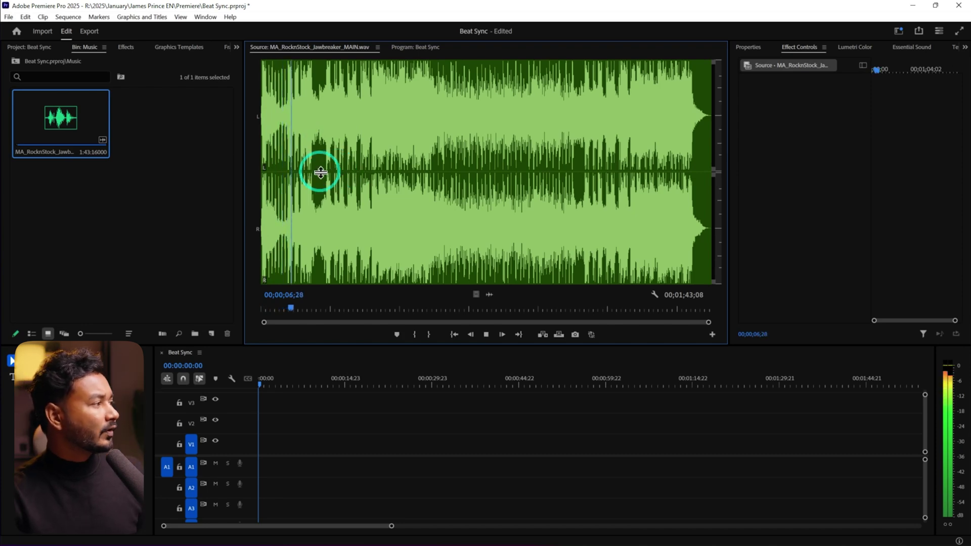
pyautogui.press('space')
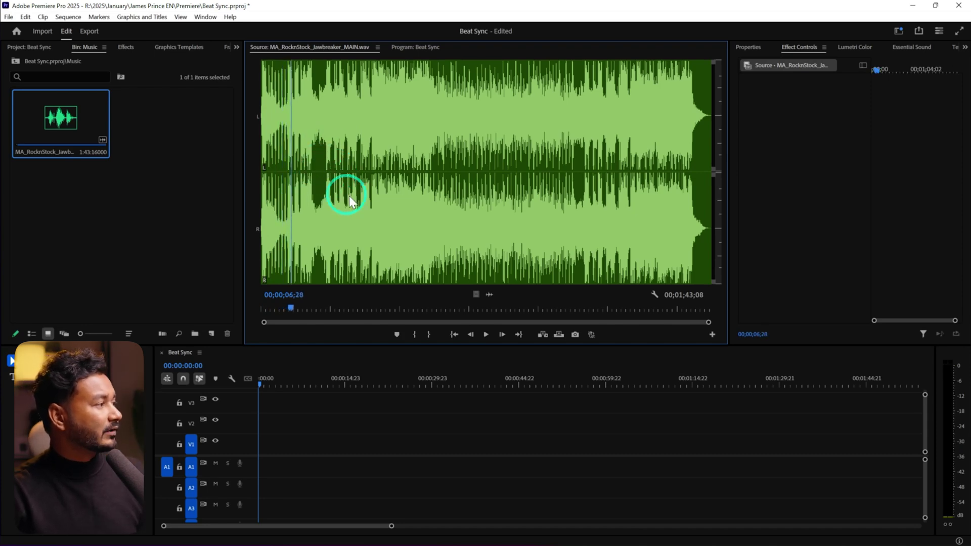
pyautogui.click(373, 198)
pyautogui.press('space')
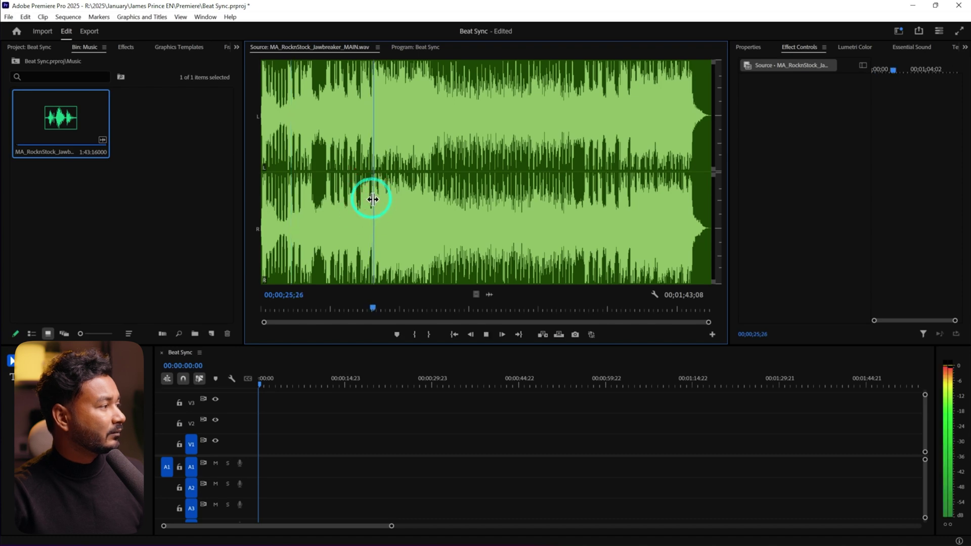
pyautogui.press('space')
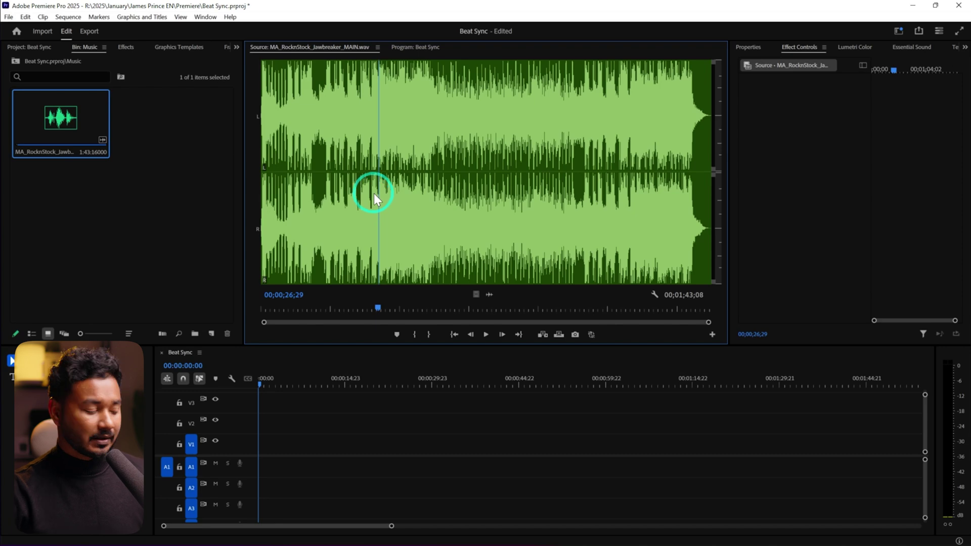
pyautogui.press('i')
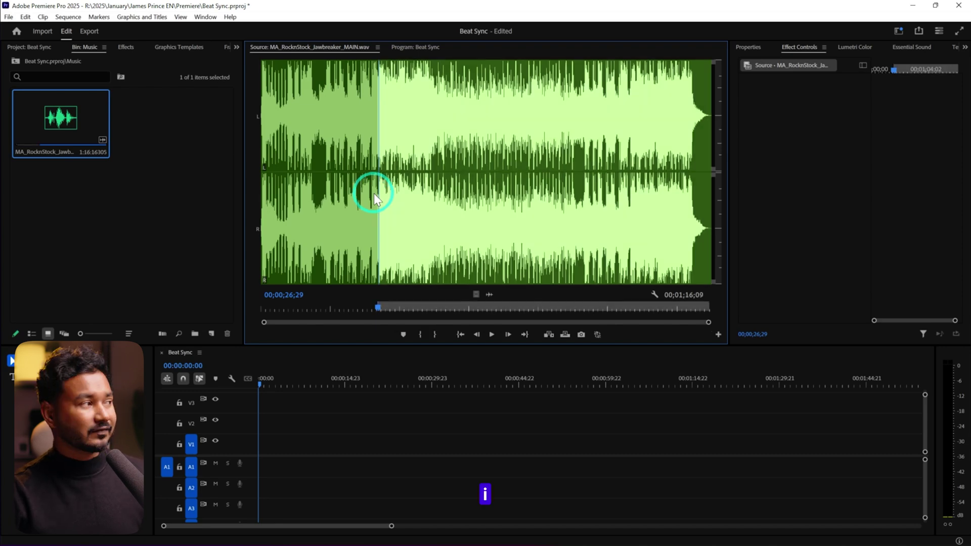
# Mark the Out point at 37;02 and drag only the marked audio onto A1
pyautogui.moveTo(433, 144); pyautogui.dragTo(422, 142)
pyautogui.click(423, 142)
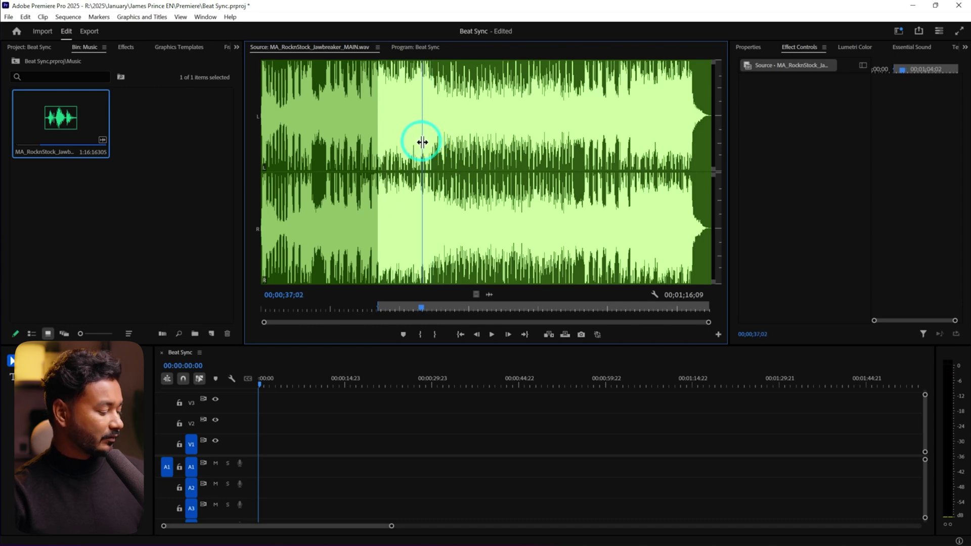
pyautogui.press('o')
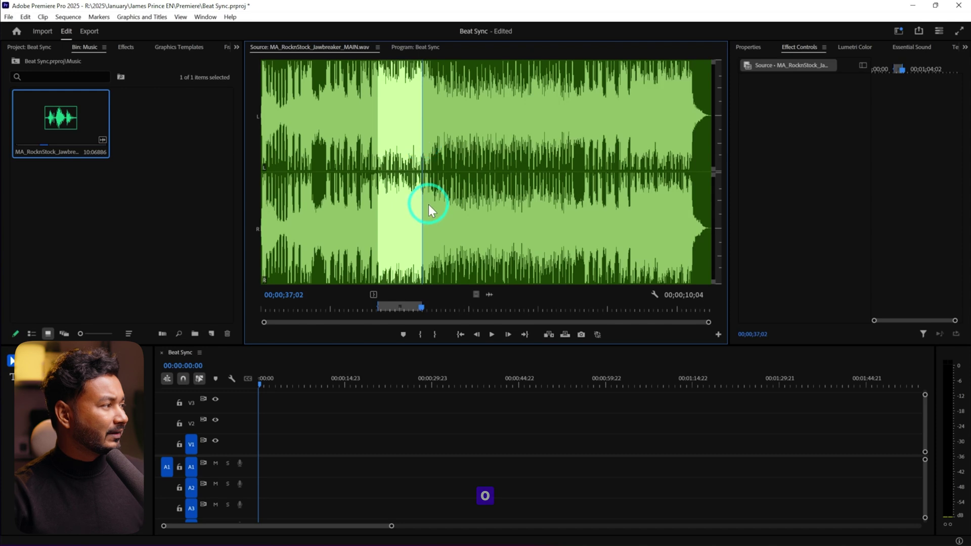
pyautogui.moveTo(489, 295); pyautogui.dragTo(261, 468)
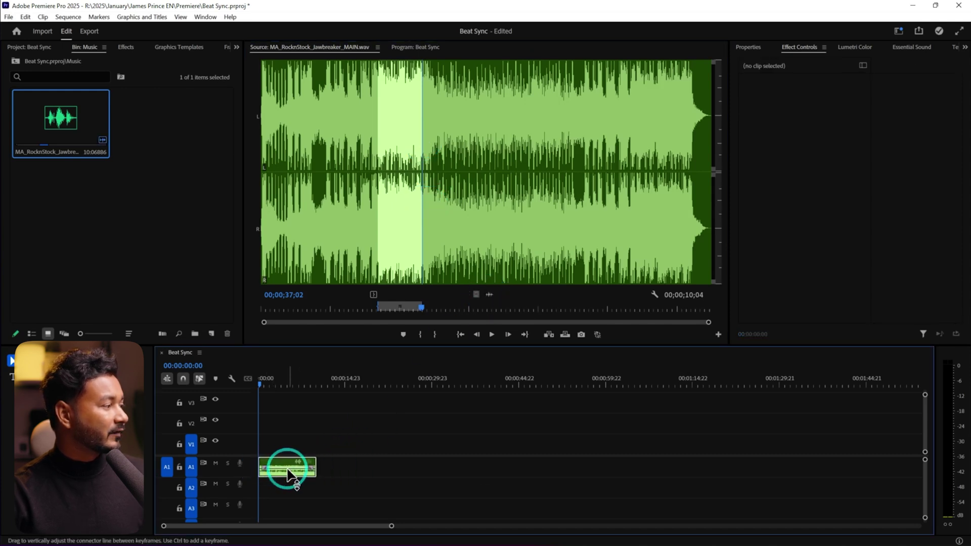
# Drop the music section at the start of A1, fit the timeline, enlarge A1, and play
pyautogui.click(287, 470)
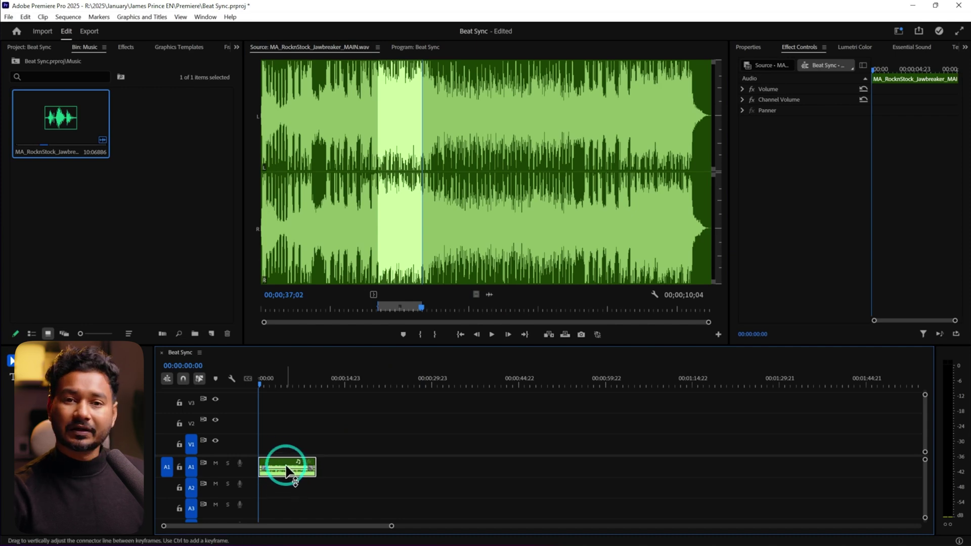
pyautogui.press('\\')
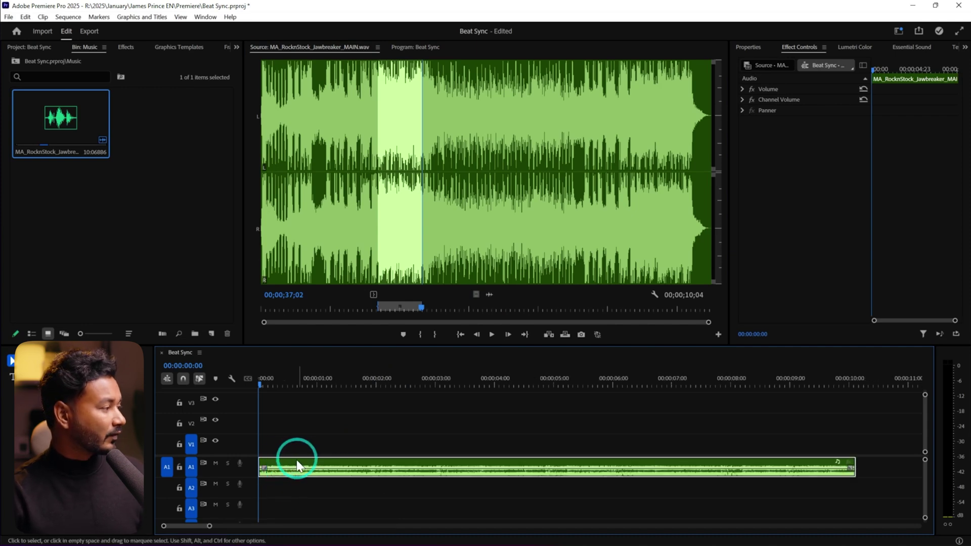
pyautogui.moveTo(250, 478); pyautogui.dragTo(253, 499)
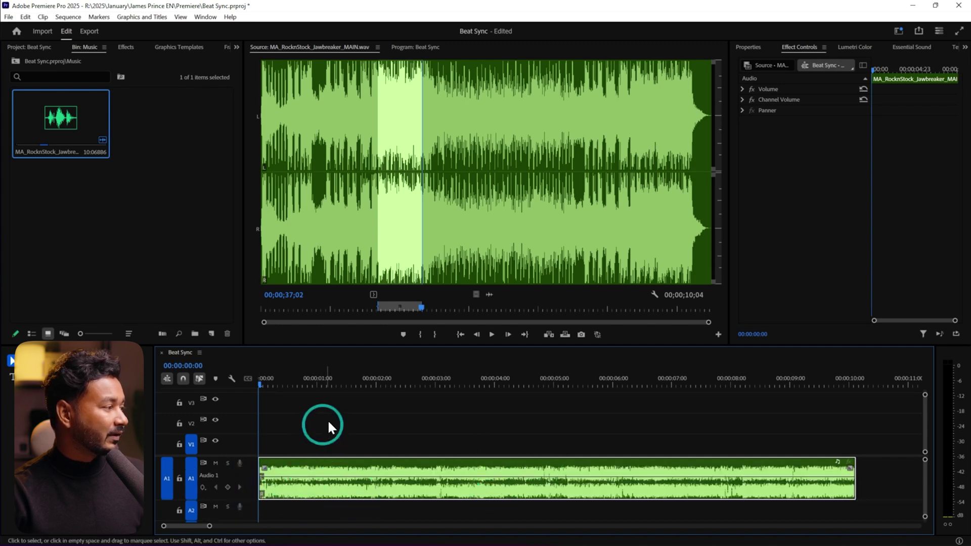
pyautogui.press('space')
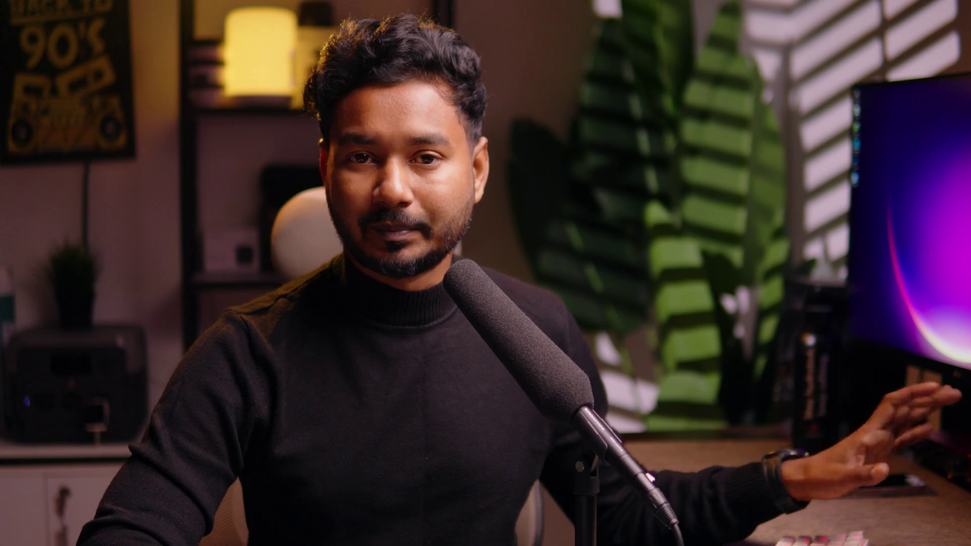
pyautogui.click(493, 407)
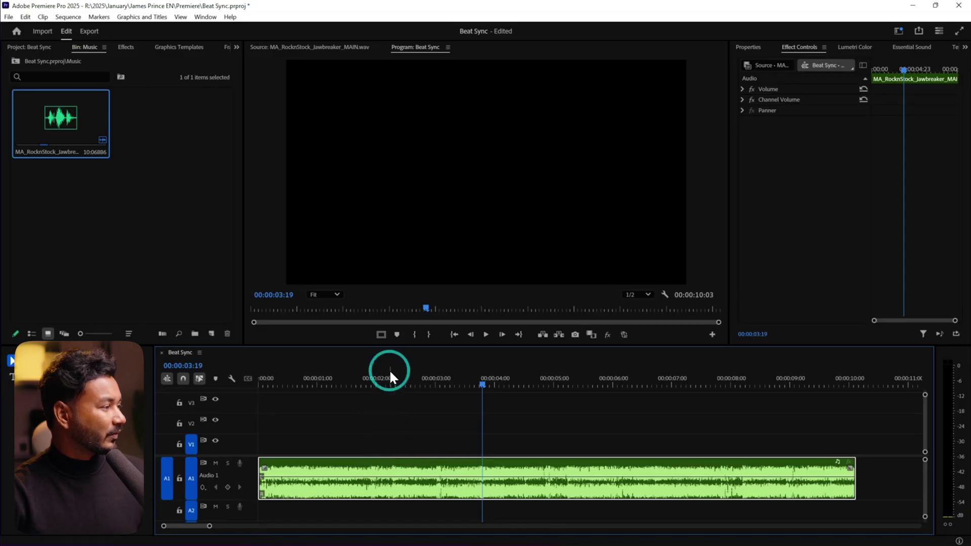
pyautogui.moveTo(389, 372)
pyautogui.mouseDown()
pyautogui.moveTo(361, 374)
pyautogui.moveTo(376, 380)
pyautogui.mouseUp()
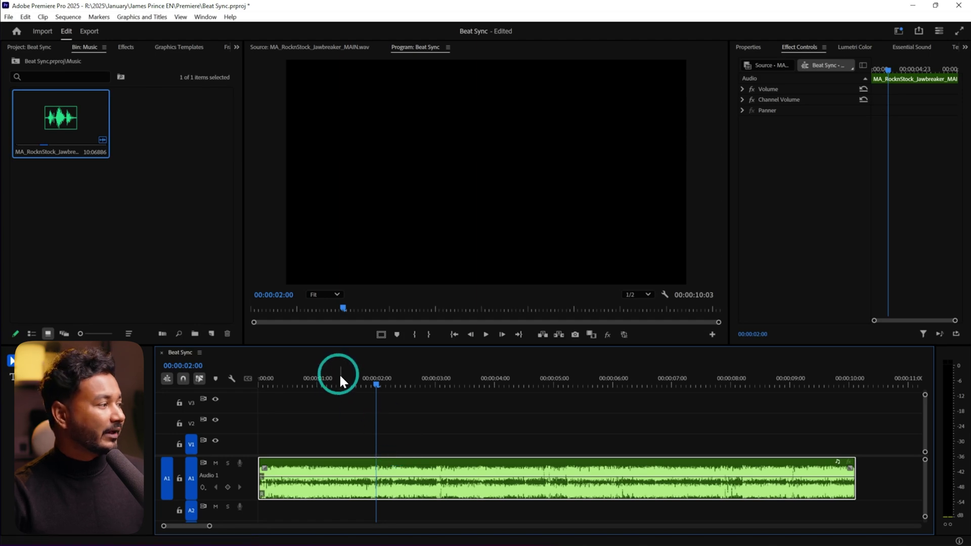
# Add a sequence marker and a clip marker at 00:00:02:00, then scrub back near the start
pyautogui.click(431, 445)
pyautogui.press('m')
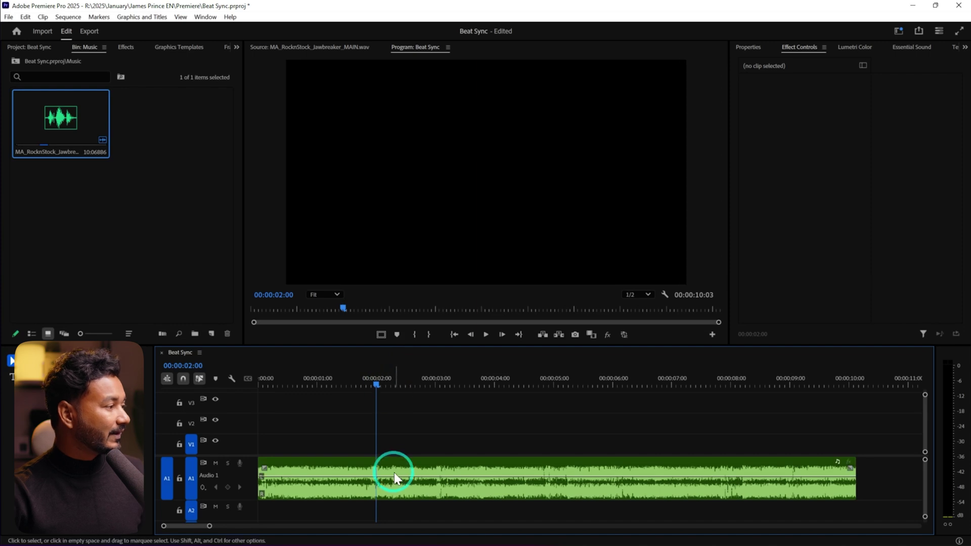
pyautogui.click(394, 472)
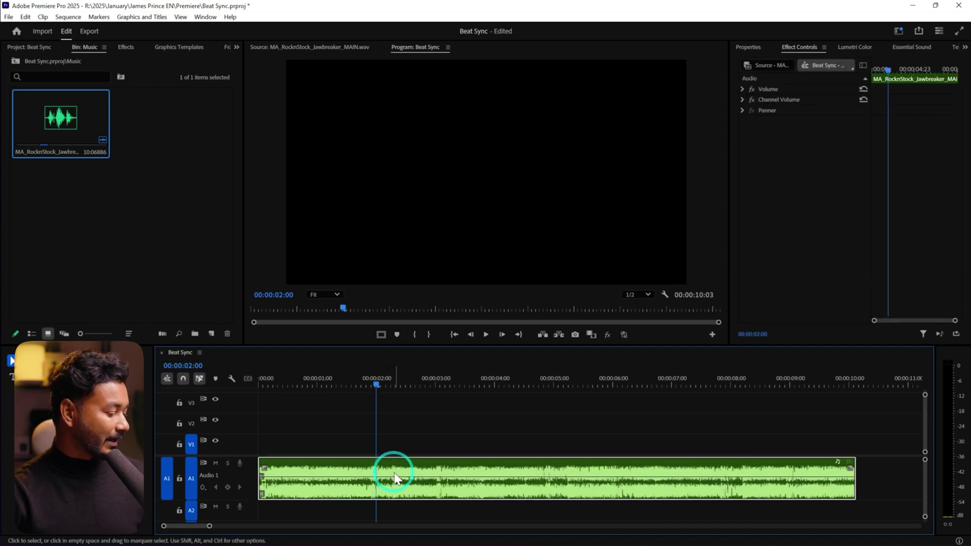
pyautogui.press('m')
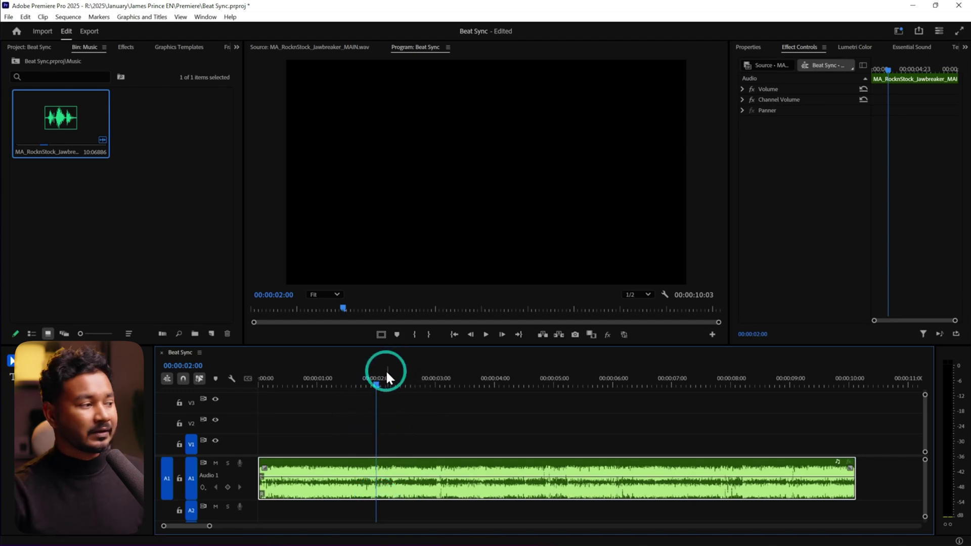
pyautogui.moveTo(327, 380); pyautogui.dragTo(254, 389)
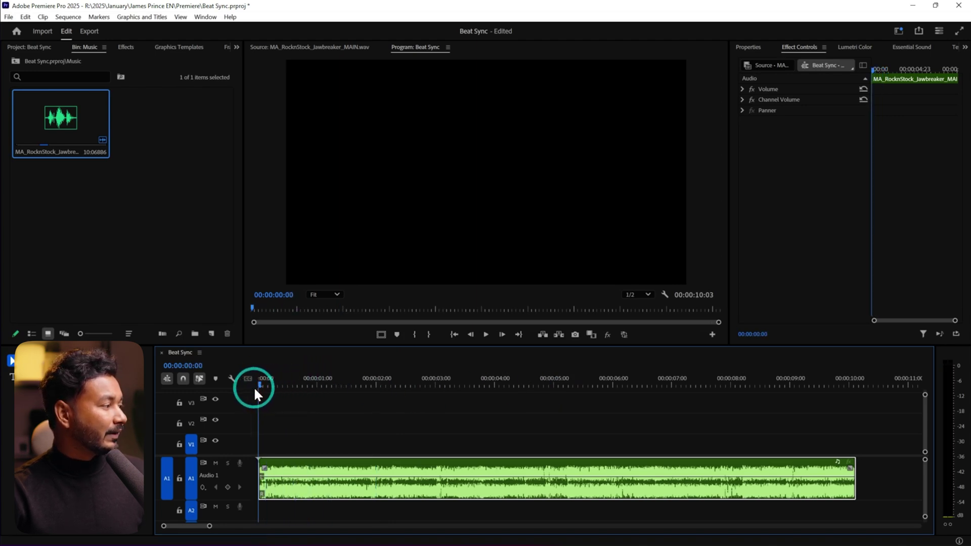
# Place a marker at 00:00:00:00, then play and scrub the music to find the next beat
pyautogui.click(283, 425)
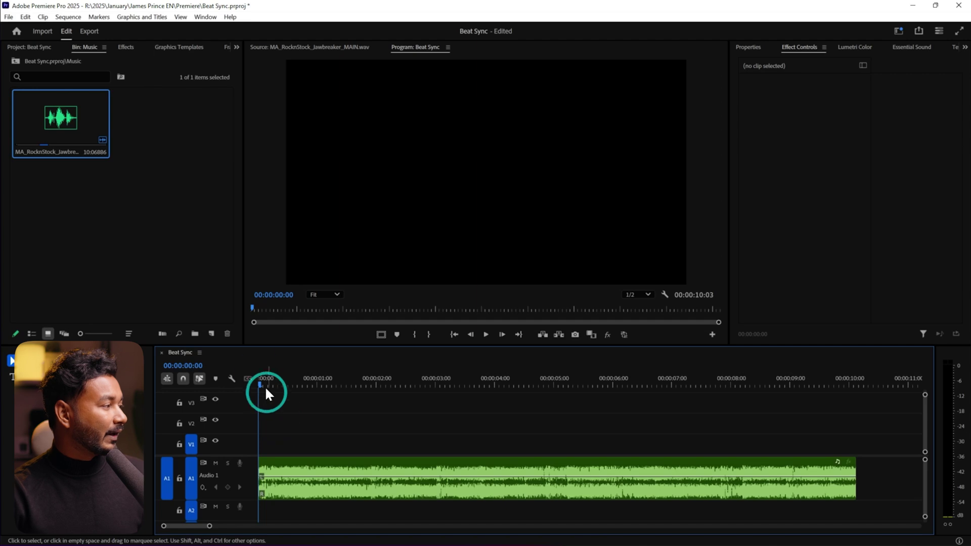
pyautogui.press('m')
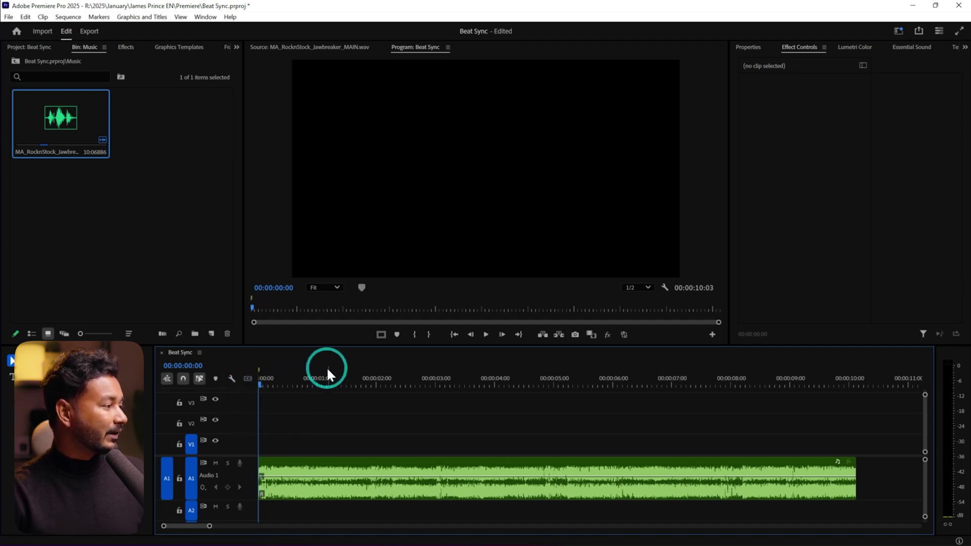
pyautogui.click(295, 383)
pyautogui.press('Home')
pyautogui.press('space')
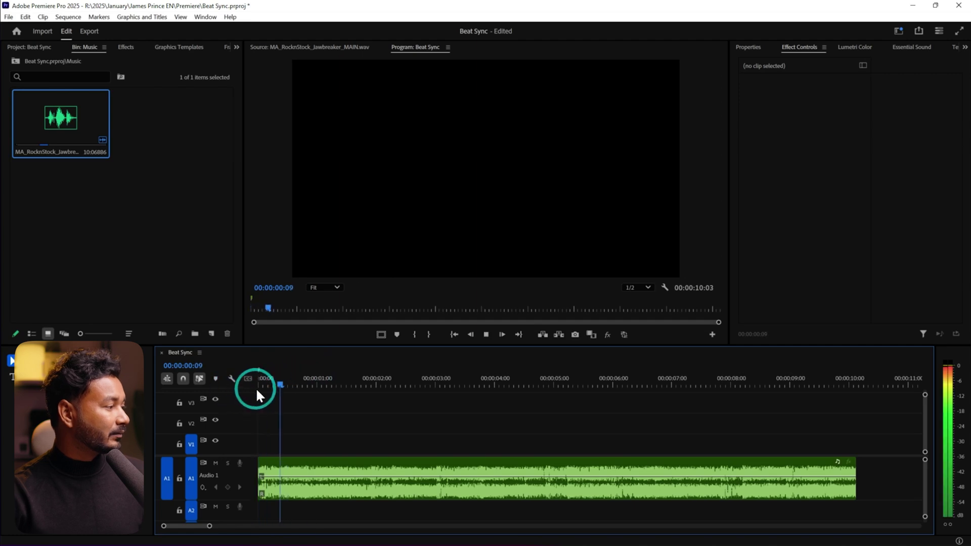
pyautogui.click(305, 380)
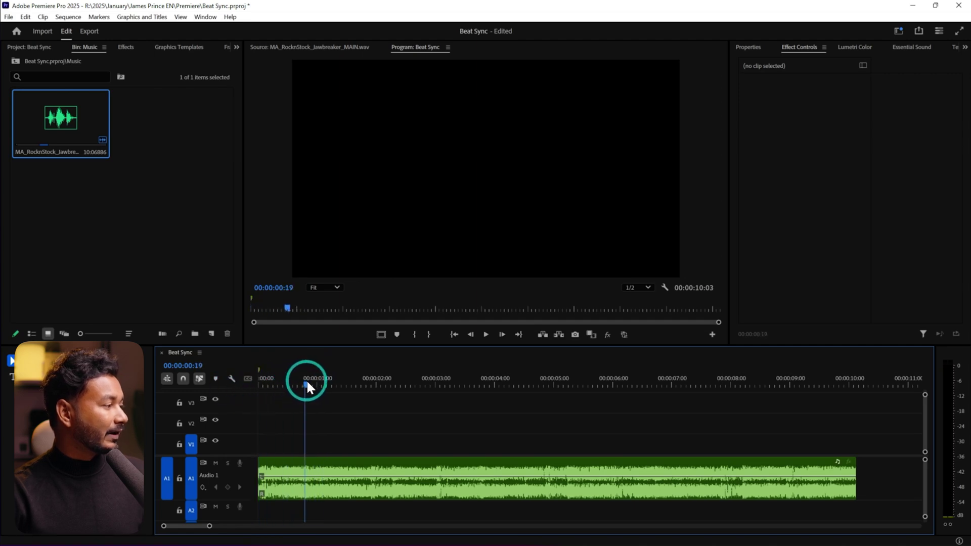
pyautogui.moveTo(306, 380); pyautogui.dragTo(331, 391)
pyautogui.press('space')
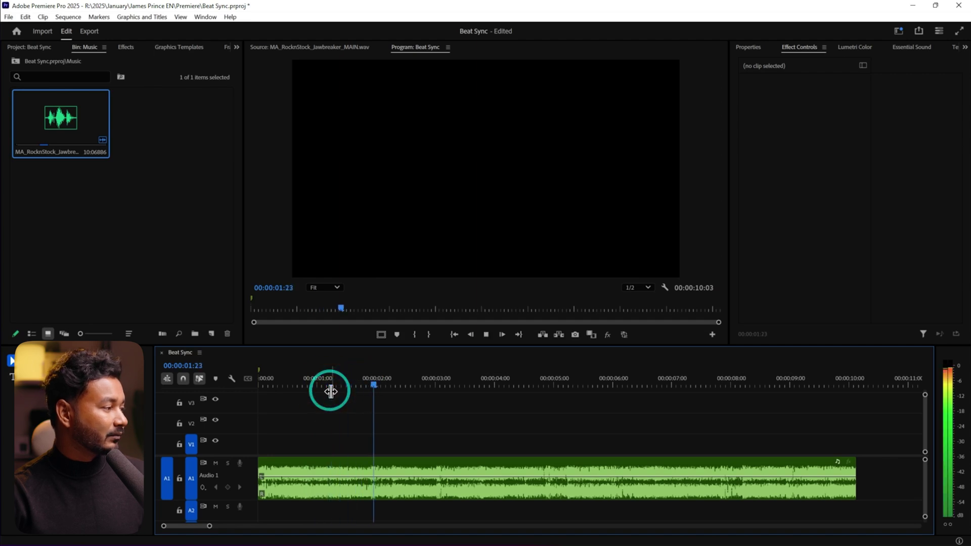
pyautogui.press('space')
# Add a trial marker at 00:00:01:21, drag it off the ruler, and return to 00:00:00:18
pyautogui.moveTo(366, 382); pyautogui.dragTo(369, 382)
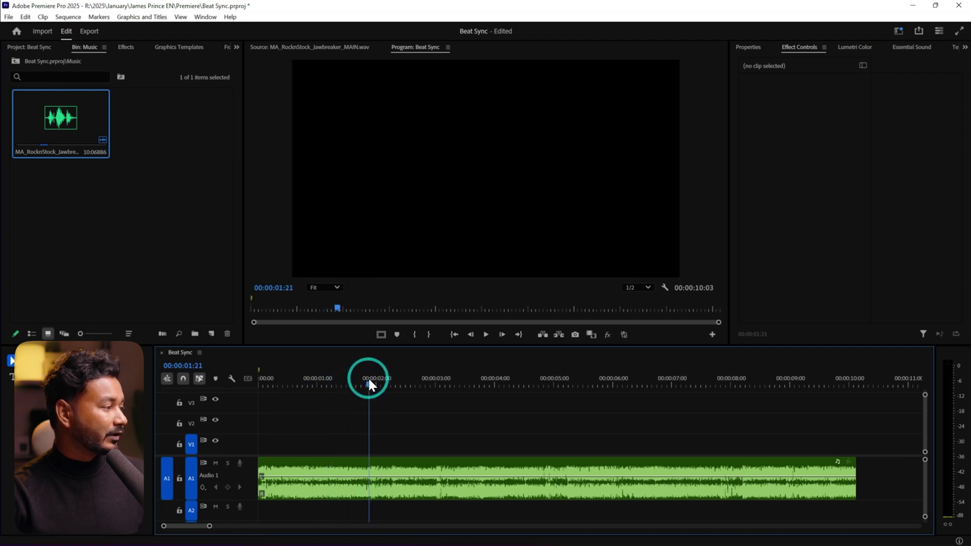
pyautogui.press('m')
pyautogui.moveTo(364, 373); pyautogui.dragTo(347, 376)
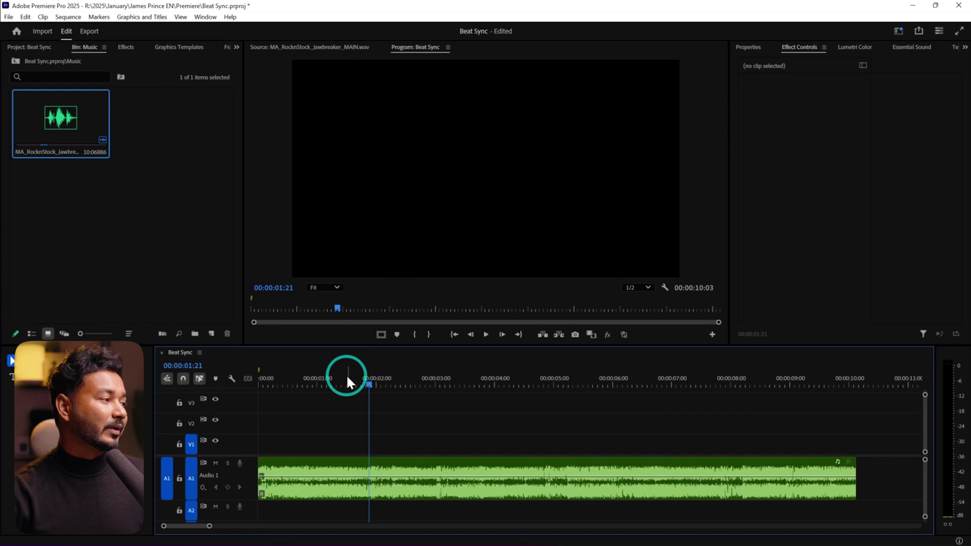
pyautogui.moveTo(326, 379); pyautogui.dragTo(281, 393)
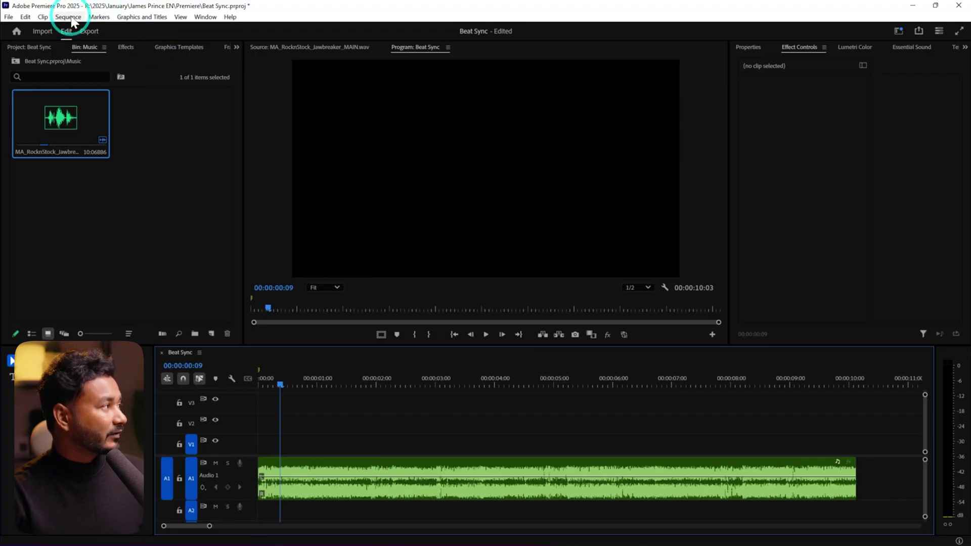
pyautogui.click(71, 19)
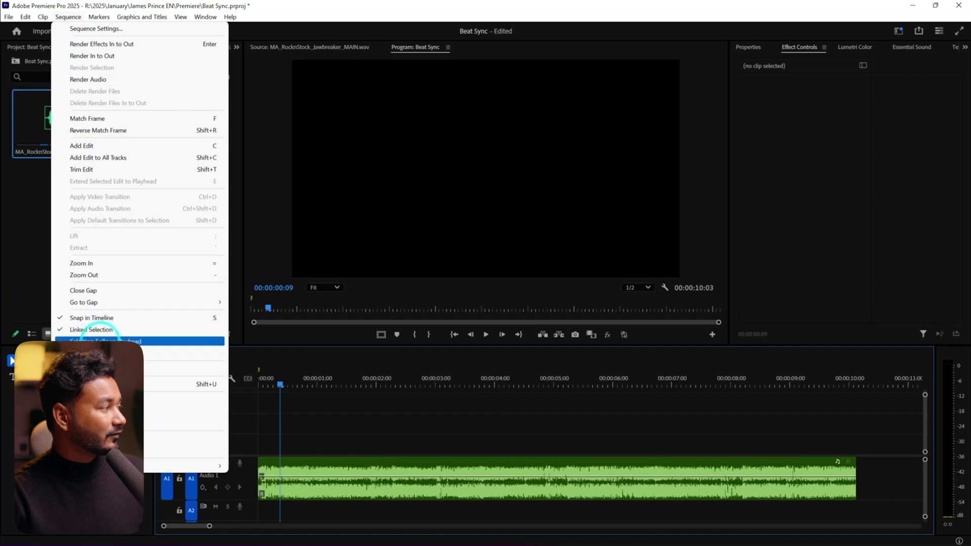
pyautogui.click(101, 342)
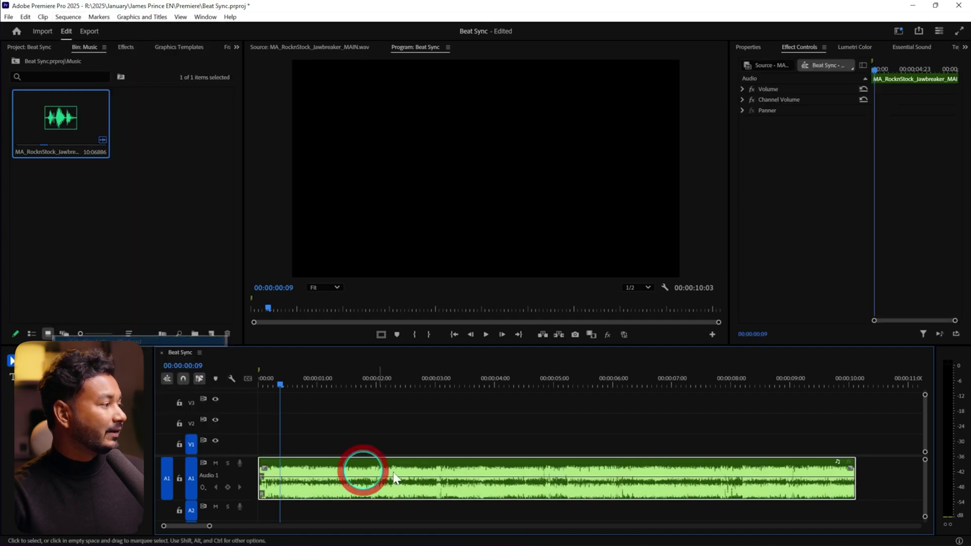
pyautogui.moveTo(388, 377); pyautogui.dragTo(389, 454)
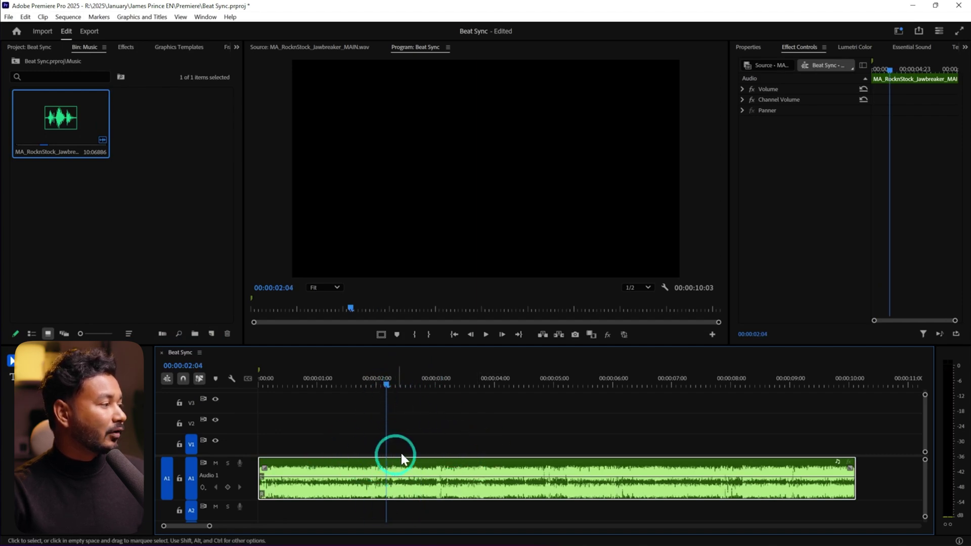
pyautogui.click(433, 409)
pyautogui.moveTo(418, 383)
pyautogui.mouseDown()
pyautogui.moveTo(445, 384)
pyautogui.moveTo(431, 384)
pyautogui.mouseUp()
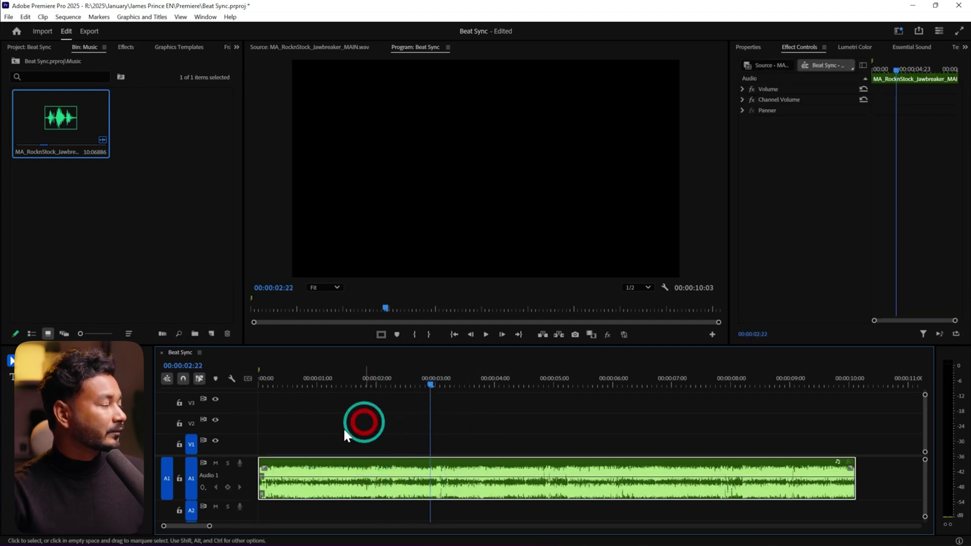
pyautogui.click(68, 17)
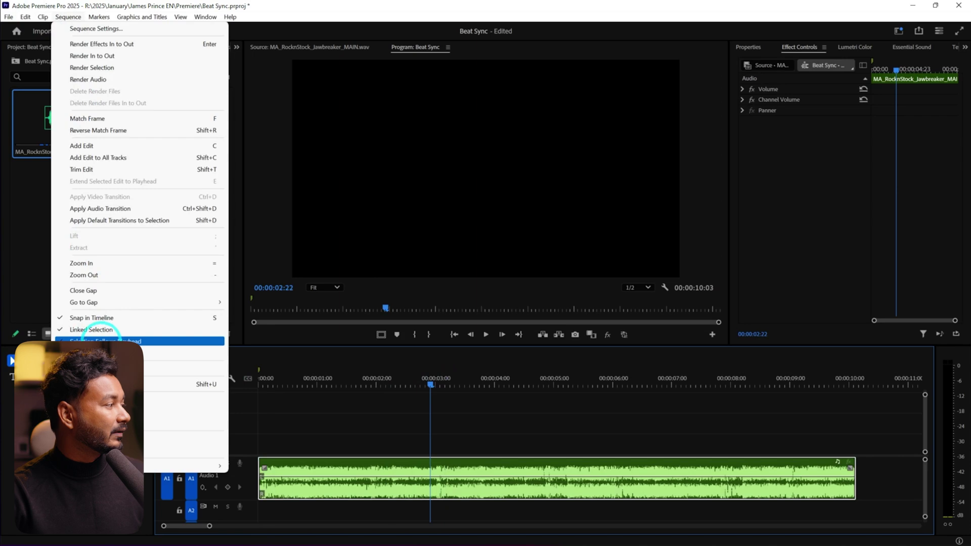
pyautogui.click(101, 340)
pyautogui.moveTo(317, 377); pyautogui.dragTo(178, 399)
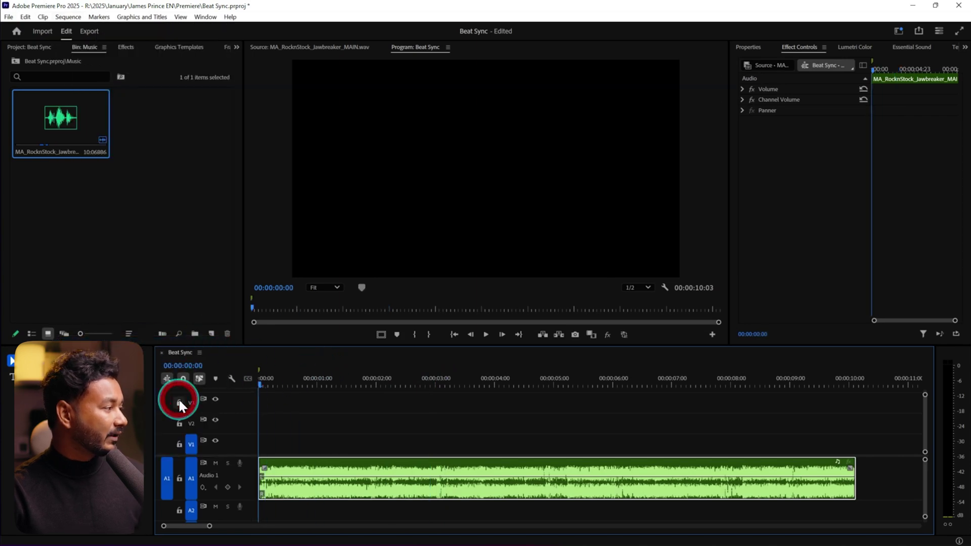
# Play the music with no clip selected and tap M on each beat up to about 8 seconds
pyautogui.click(303, 434)
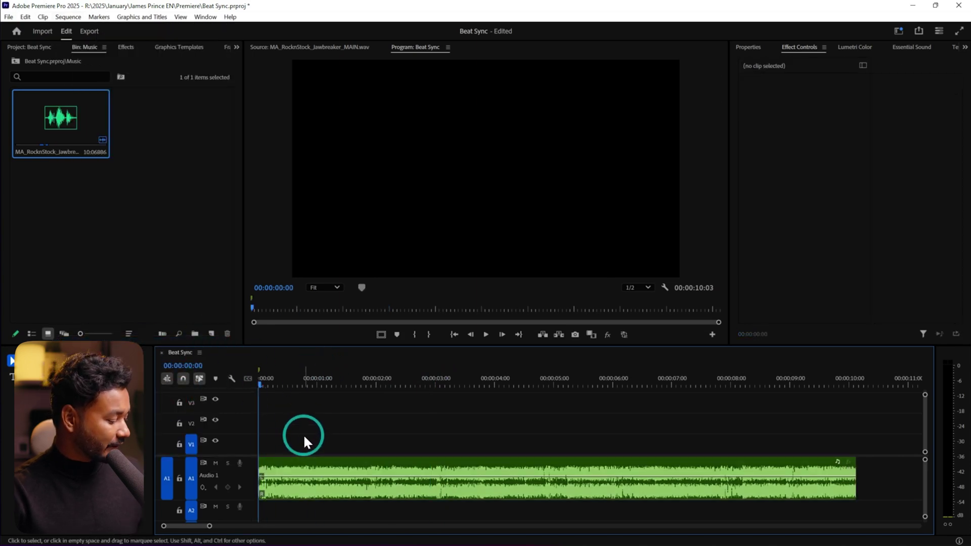
pyautogui.press('space')
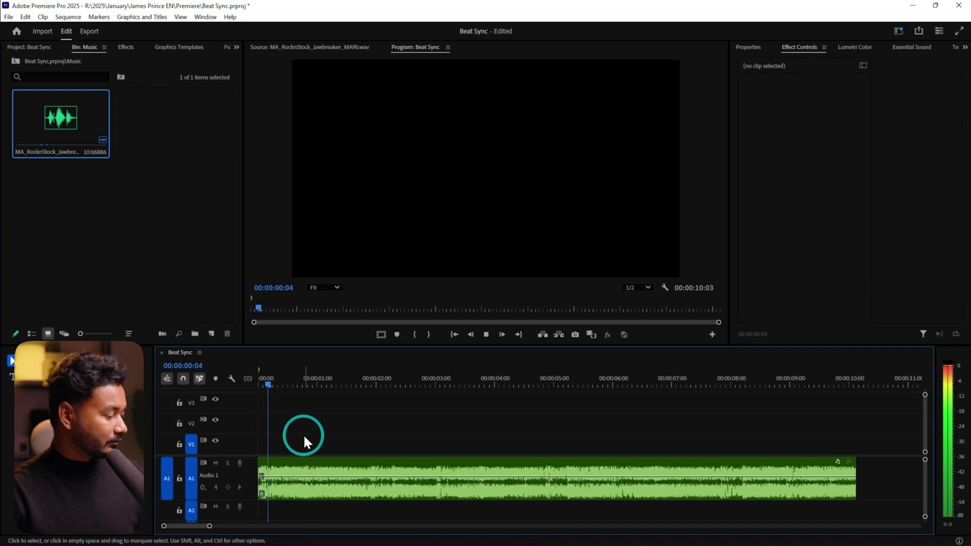
pyautogui.press('m')
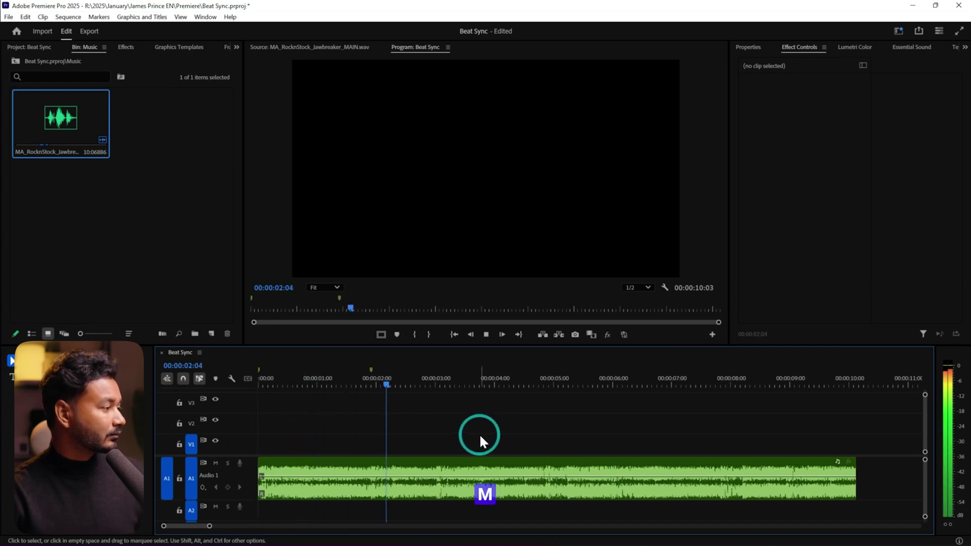
pyautogui.press('m')
pyautogui.press('m')
pyautogui.press('m')
pyautogui.press('m')
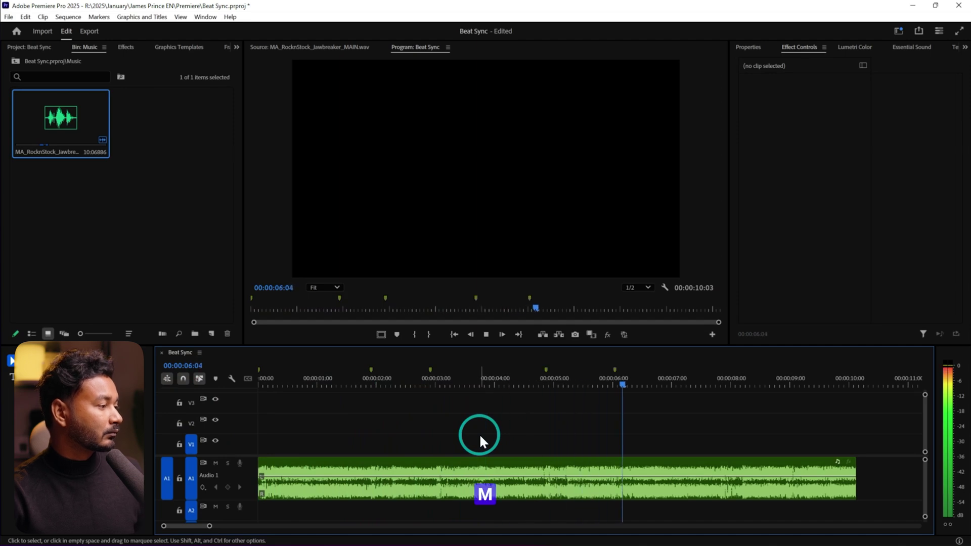
pyautogui.press('m')
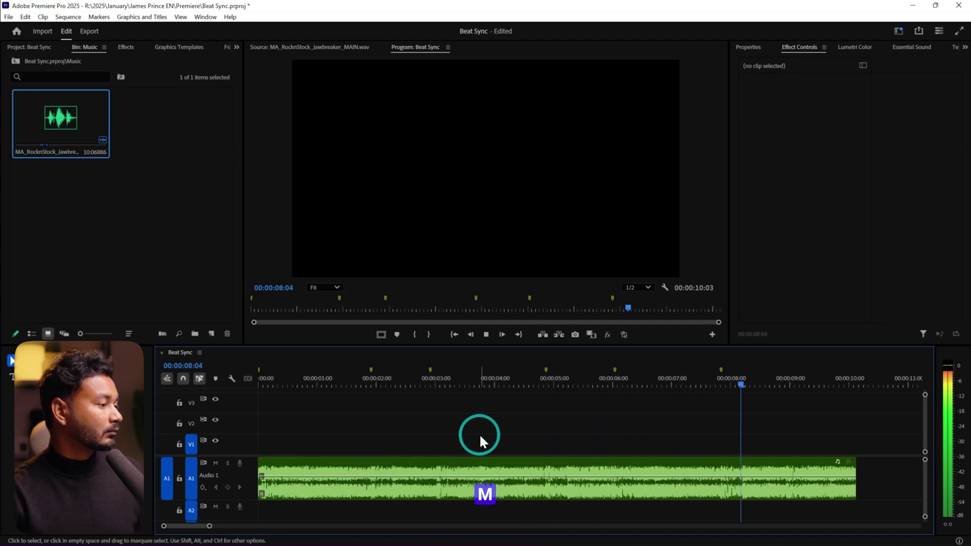
pyautogui.press('m')
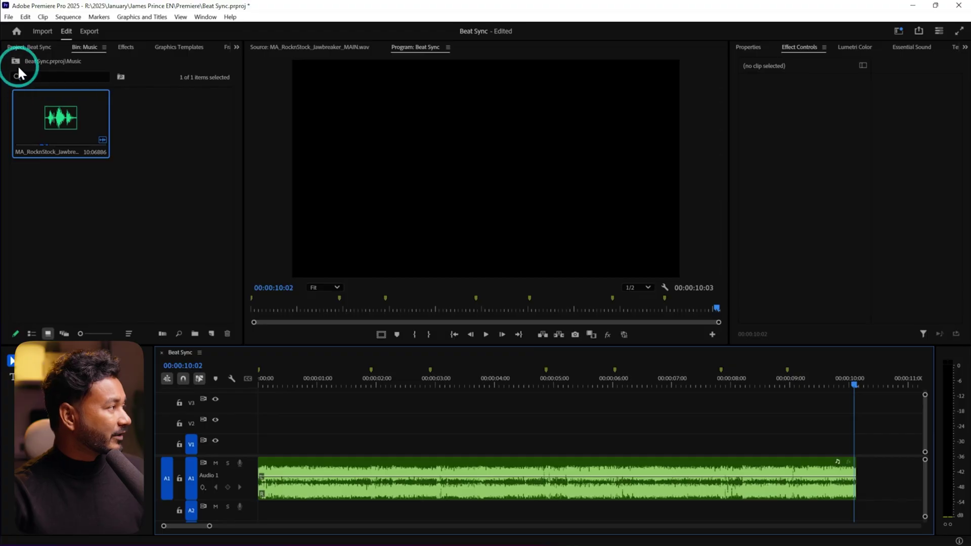
# Go up to the project root and open the Footages bin with its six jogging clips
pyautogui.click(15, 61)
pyautogui.doubleClick(58, 101)
pyautogui.click(224, 426)
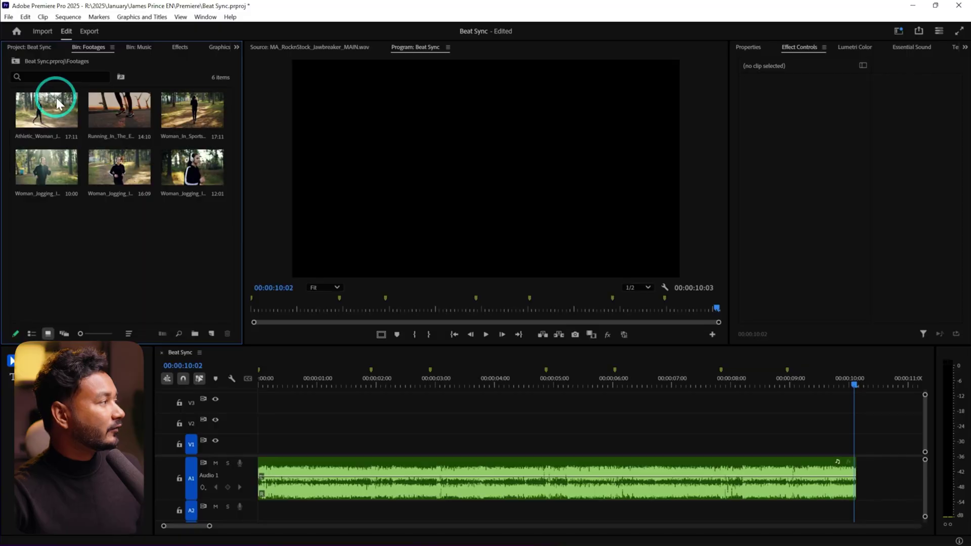
# Mark a new In point on the first jogging clip in the Source monitor, then preview it to 13:19
pyautogui.doubleClick(58, 103)
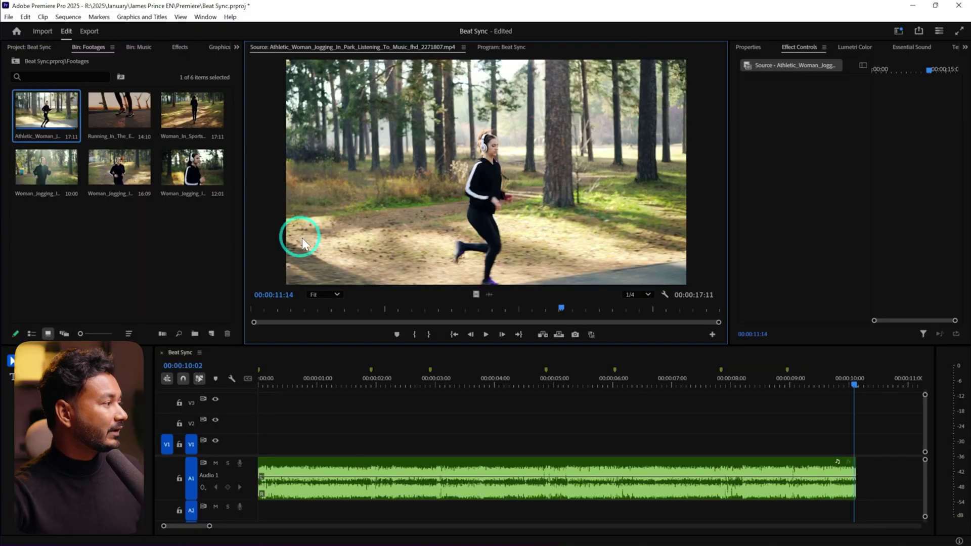
pyautogui.click(301, 307)
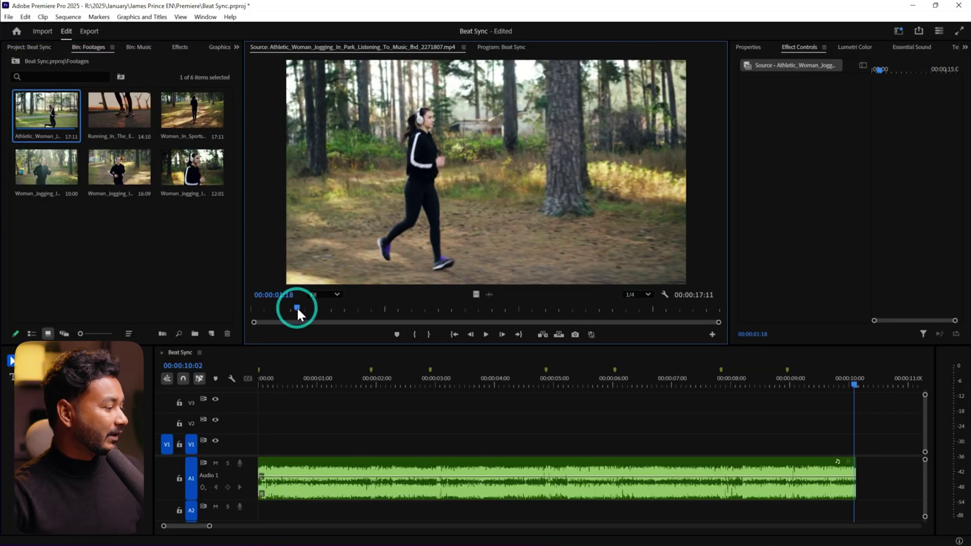
pyautogui.press('i')
pyautogui.moveTo(302, 307); pyautogui.dragTo(631, 337)
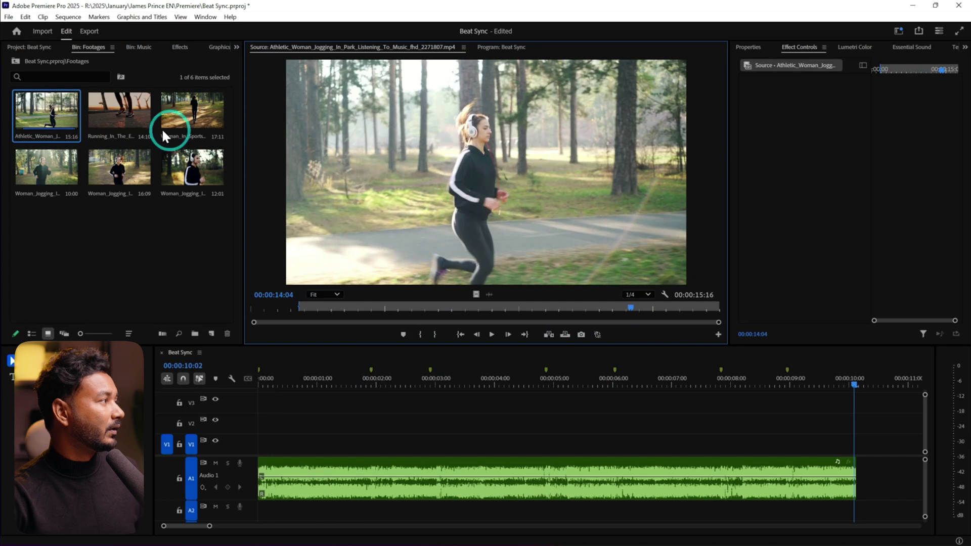
# Mark an In point six frames into the early-morning running clip, then select the third and fourth clips
pyautogui.click(131, 108)
pyautogui.doubleClick(129, 105)
pyautogui.moveTo(303, 309); pyautogui.dragTo(259, 304)
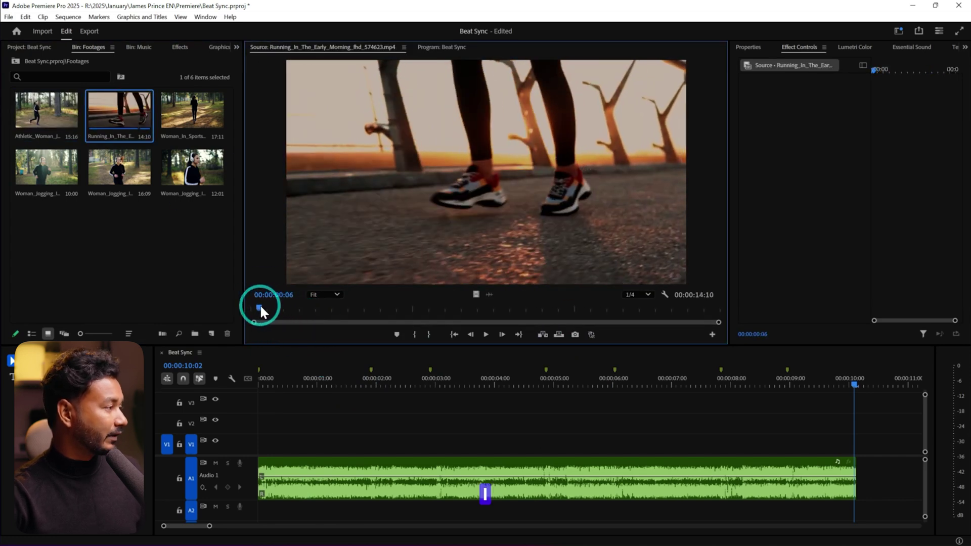
pyautogui.press('i')
pyautogui.click(178, 108)
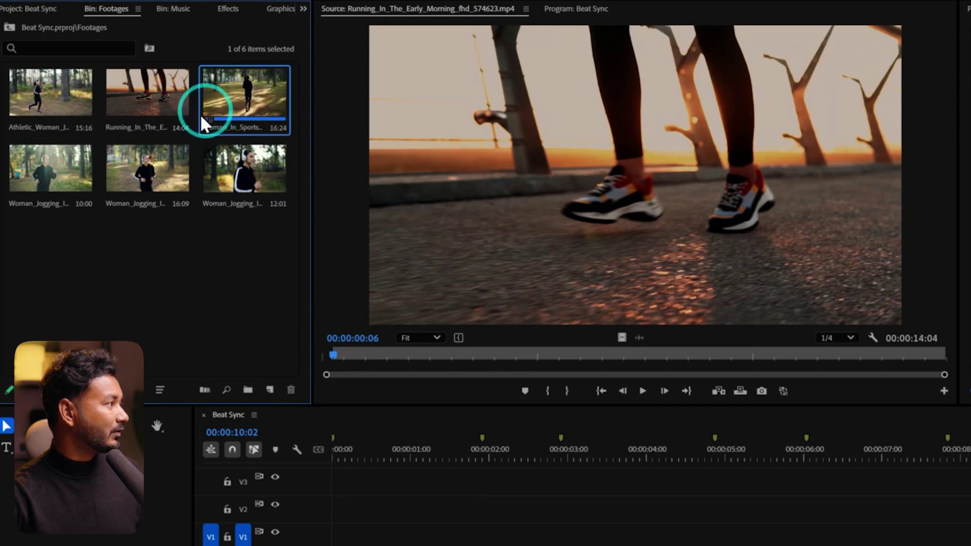
pyautogui.click(60, 174)
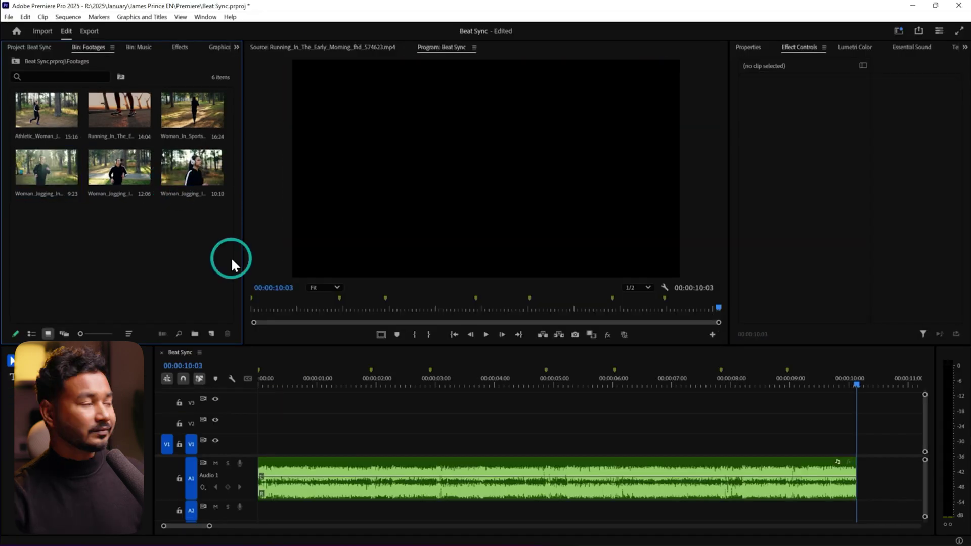
# Select all six footage clips with a Shift-click range and browse the Clip menu
pyautogui.click(42, 103)
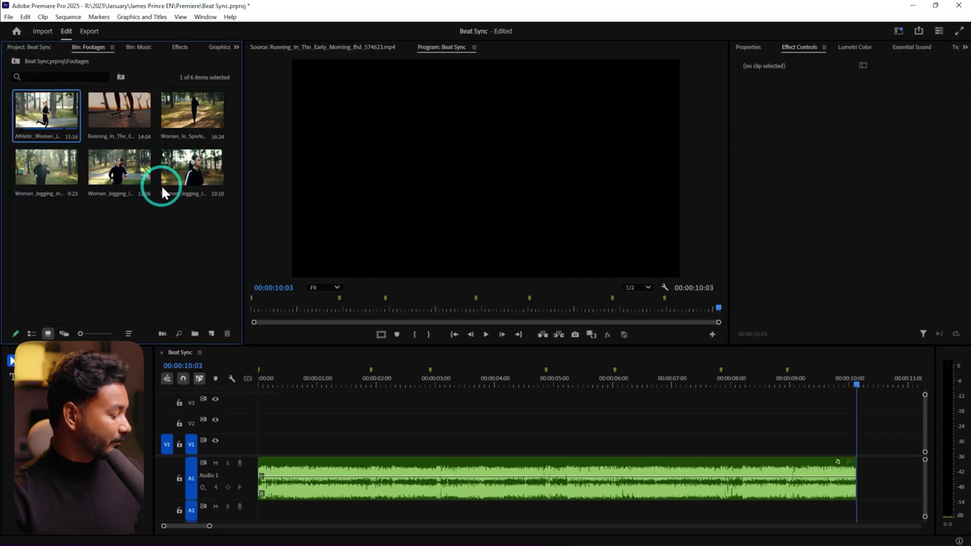
pyautogui.keyDown('shift'); pyautogui.click(190, 166); pyautogui.keyUp('shift')
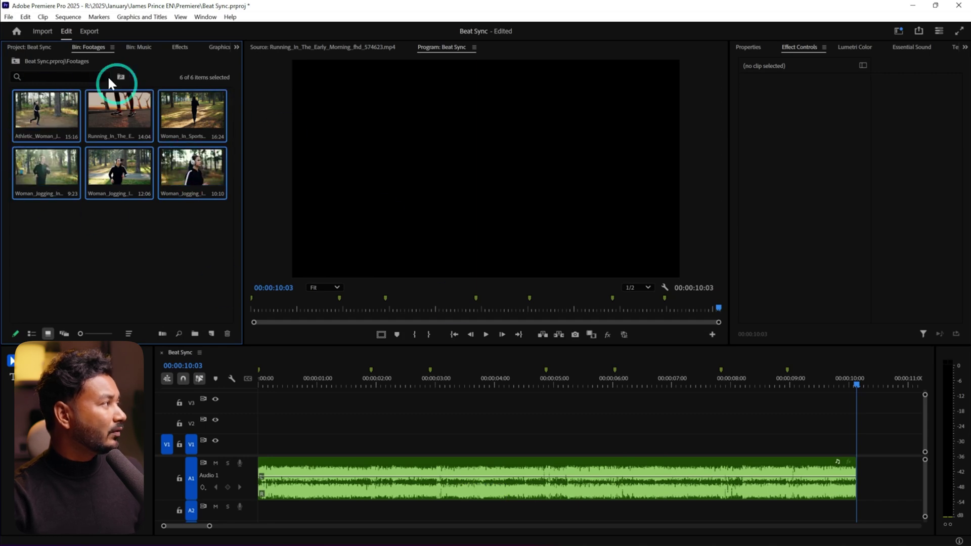
pyautogui.click(44, 17)
pyautogui.moveTo(68, 17)
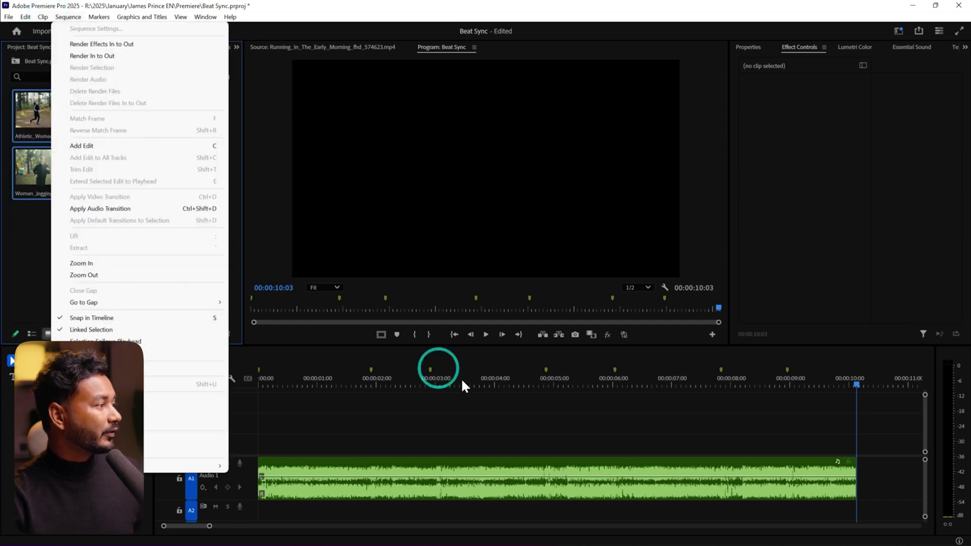
pyautogui.click(860, 383)
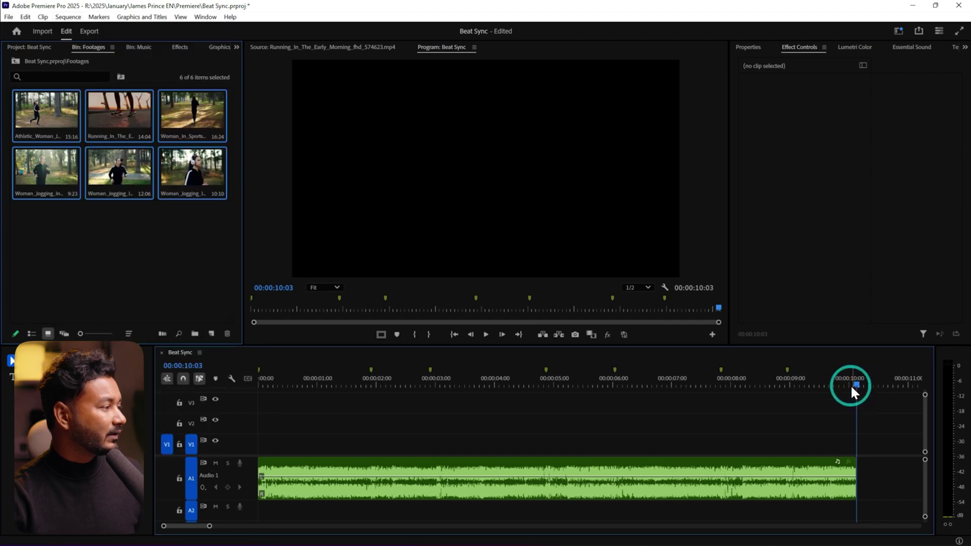
# Play the Beat Sync sequence briefly, then move the playhead near the two-second mark
pyautogui.press('space')
pyautogui.click(292, 430)
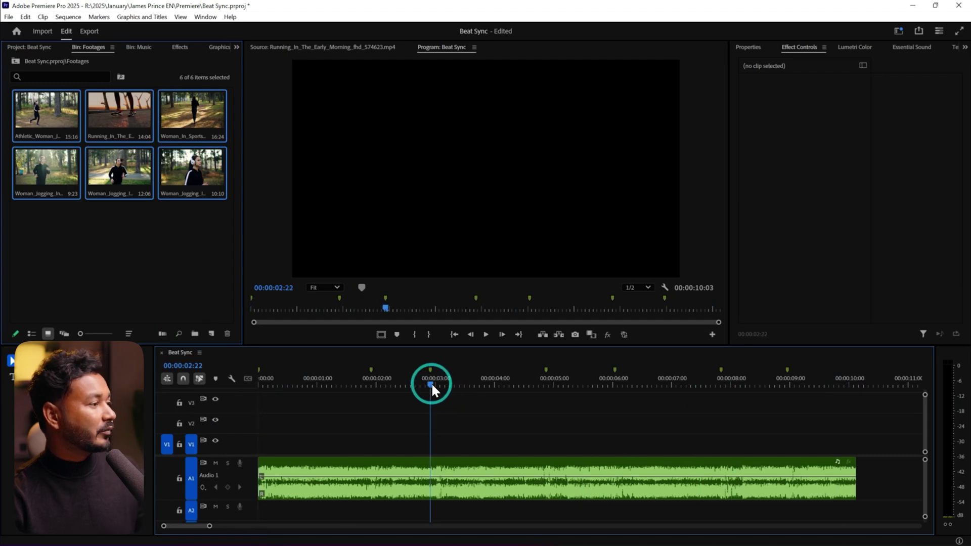
pyautogui.moveTo(431, 382); pyautogui.dragTo(238, 412)
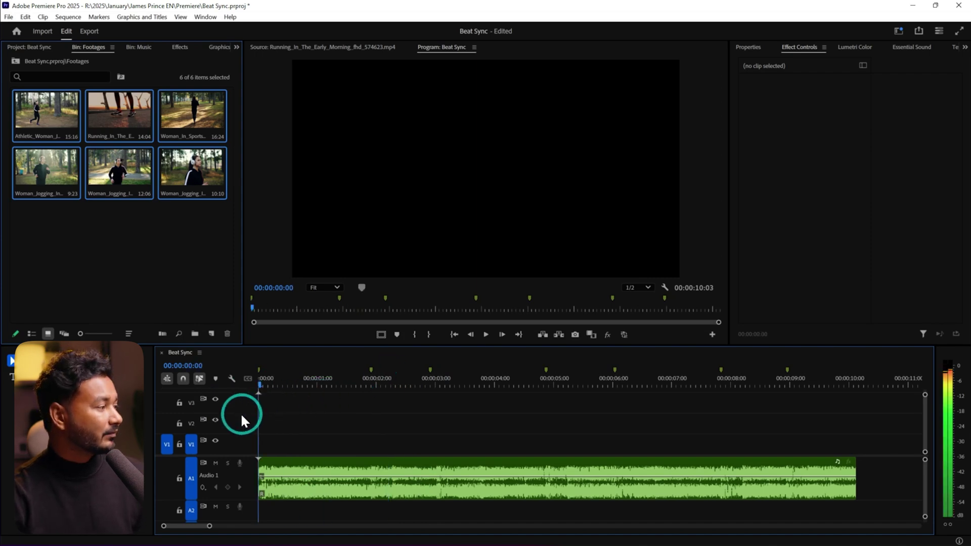
pyautogui.click(301, 405)
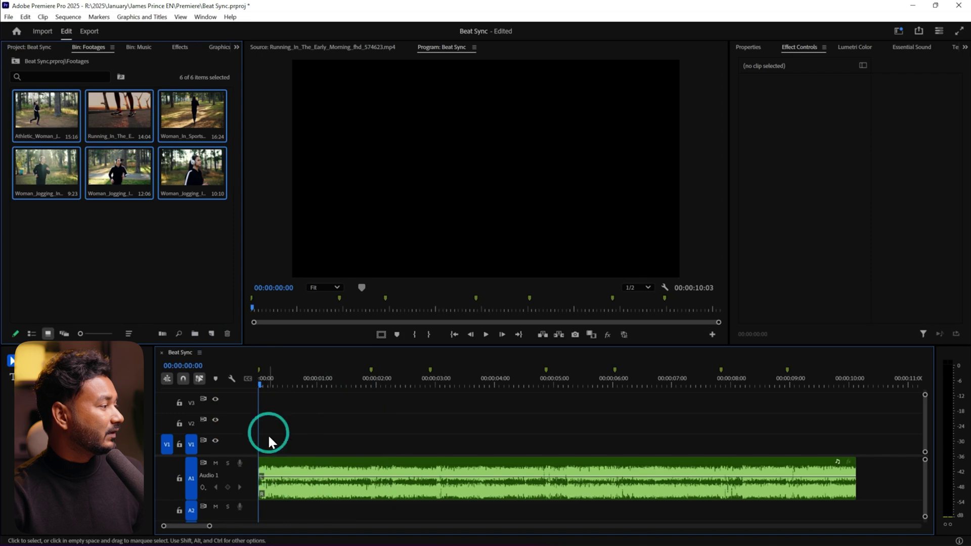
# Reselect all six jogging clips and bring up the Clip menu
pyautogui.click(46, 111)
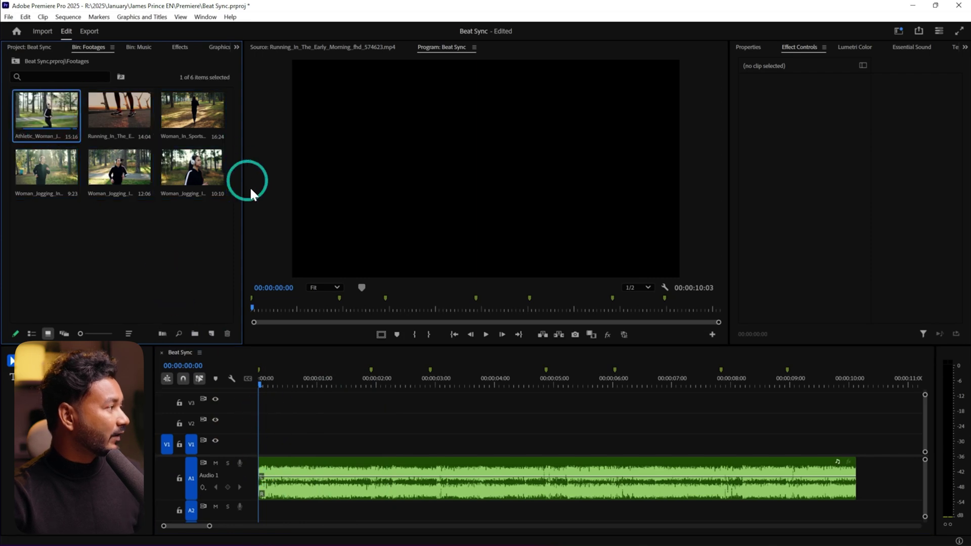
pyautogui.keyDown('shift'); pyautogui.click(201, 178); pyautogui.keyUp('shift')
pyautogui.click(99, 26)
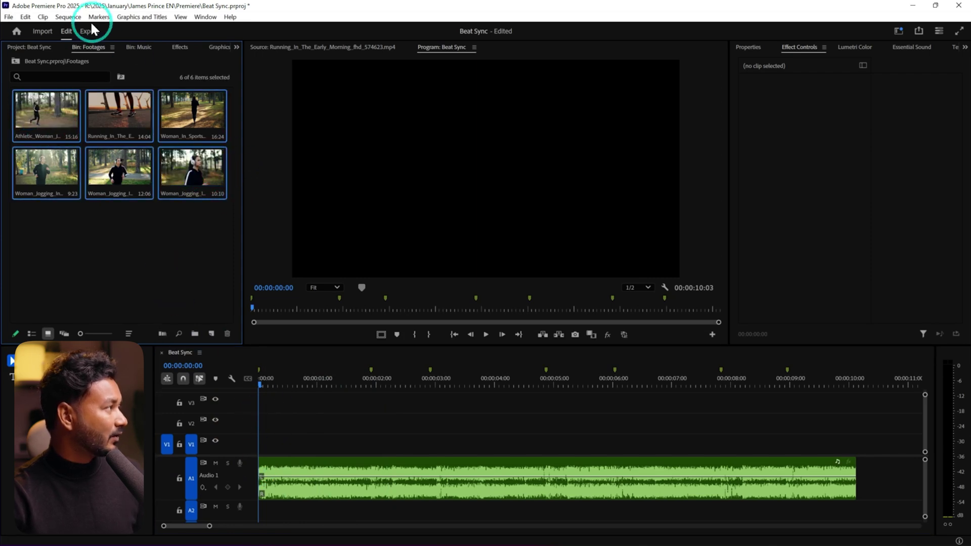
pyautogui.click(41, 19)
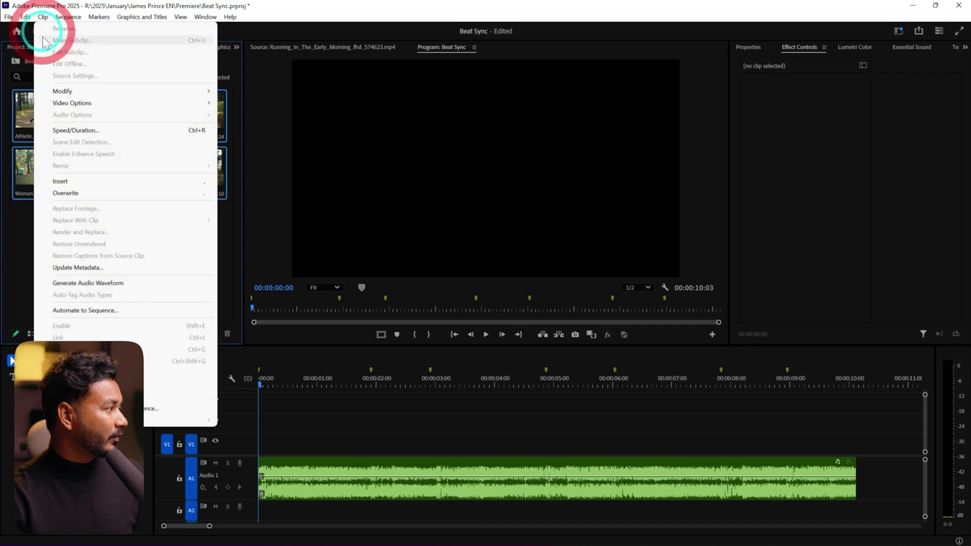
# Automate the clips to the sequence with Selection Order, At Unnumbered Markers placement and Overwrite Edit
pyautogui.click(119, 310)
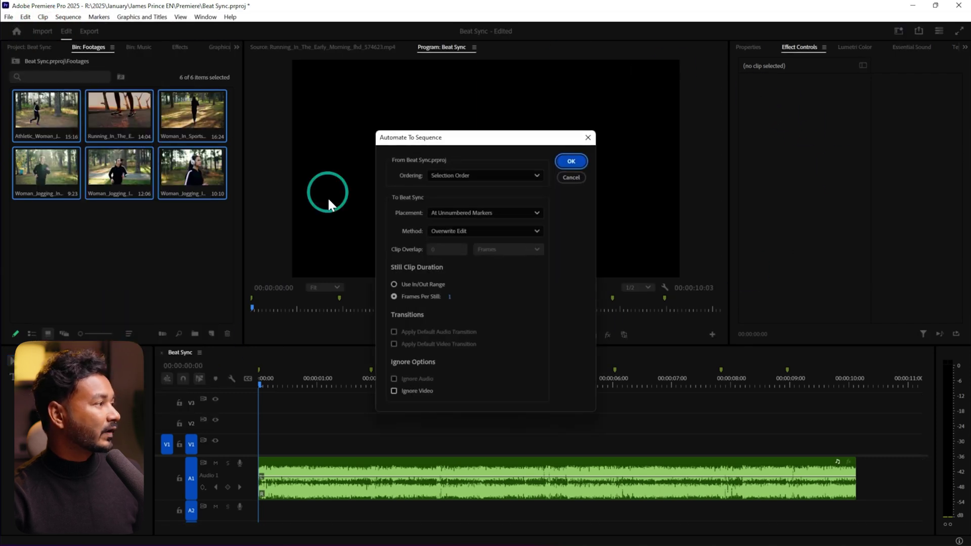
pyautogui.click(454, 172)
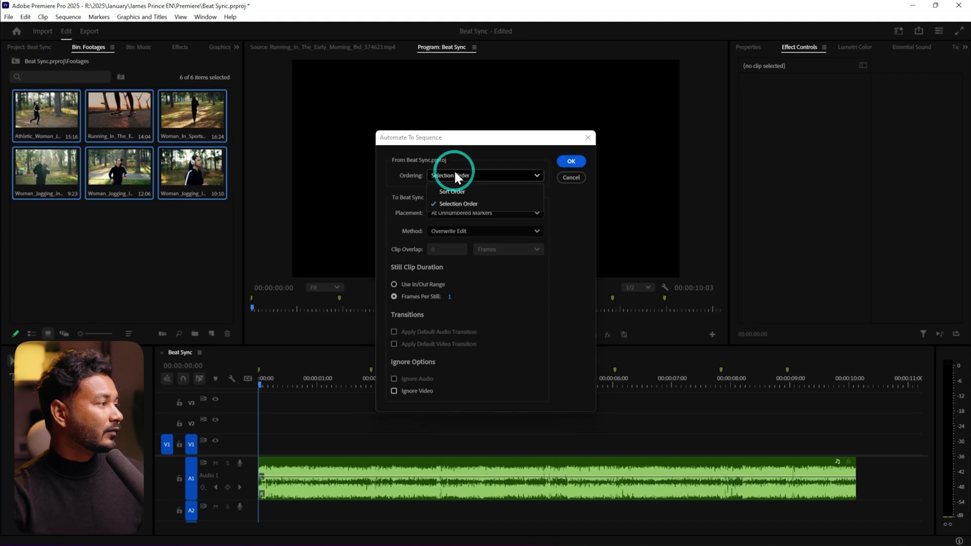
pyautogui.click(452, 205)
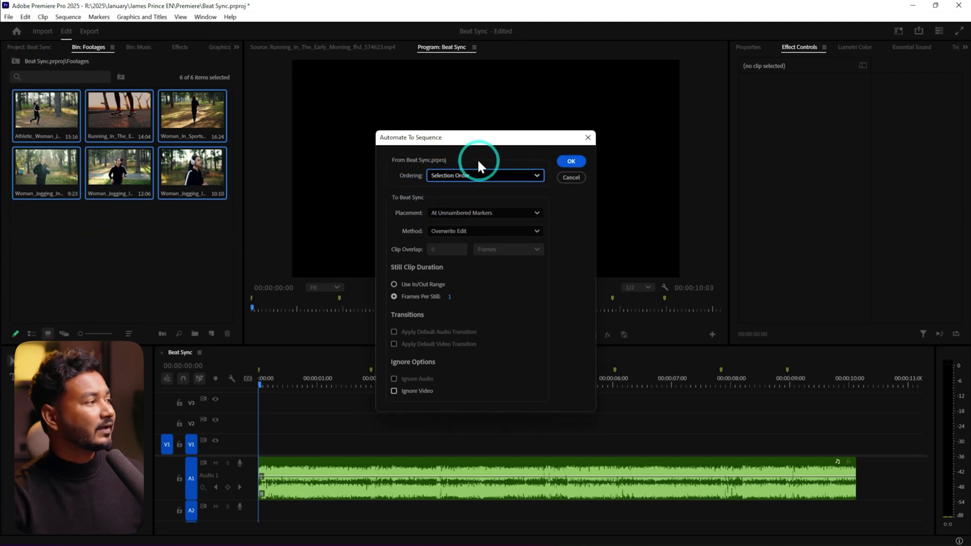
pyautogui.click(482, 177)
pyautogui.click(460, 236)
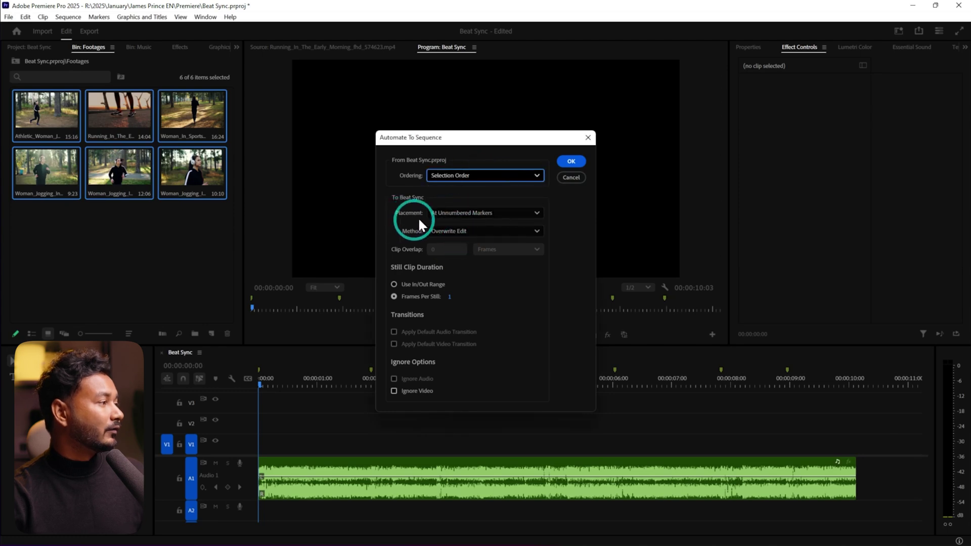
pyautogui.click(439, 217)
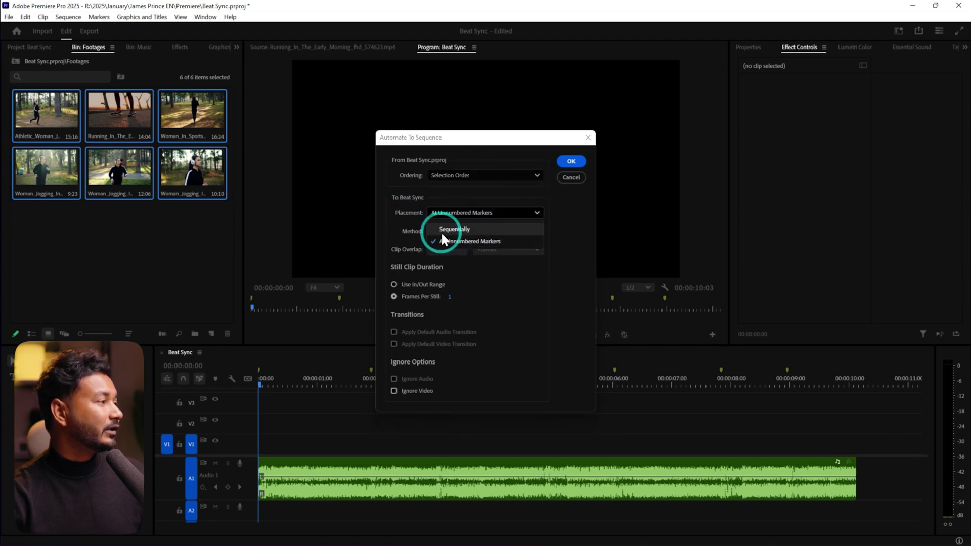
pyautogui.click(458, 230)
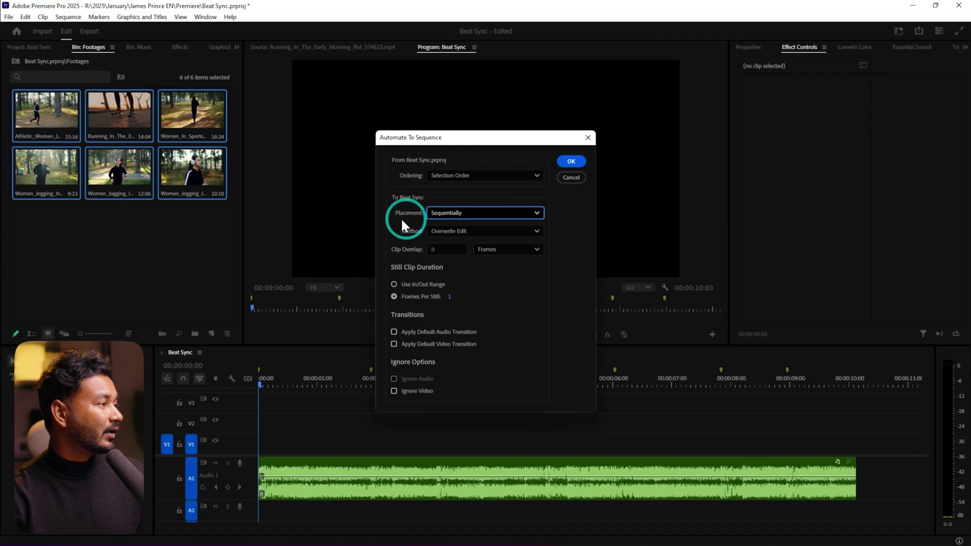
pyautogui.click(458, 210)
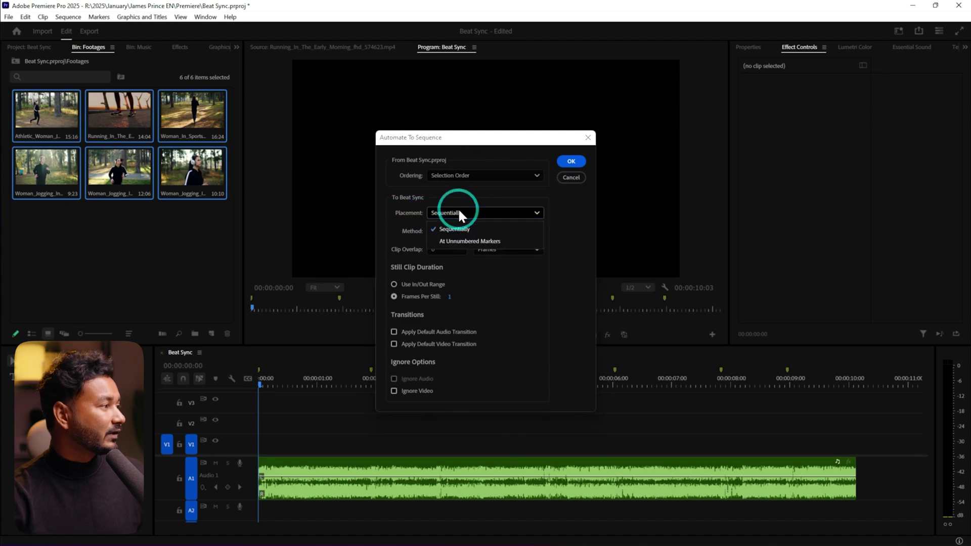
pyautogui.click(458, 241)
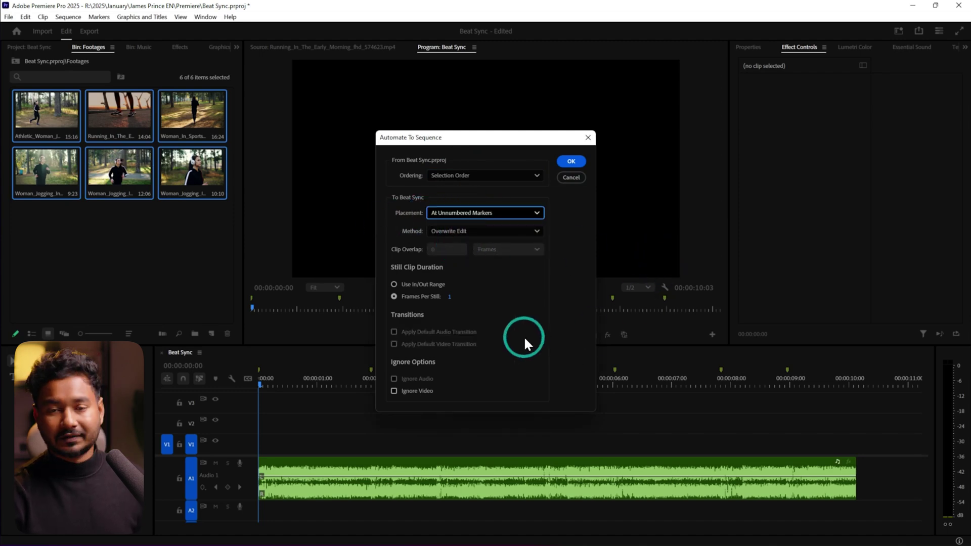
pyautogui.click(570, 162)
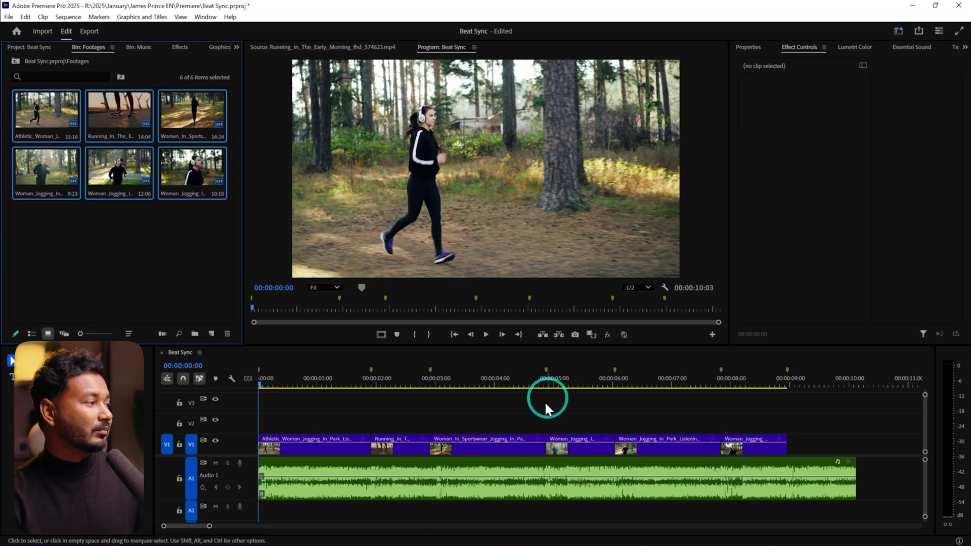
pyautogui.press('space')
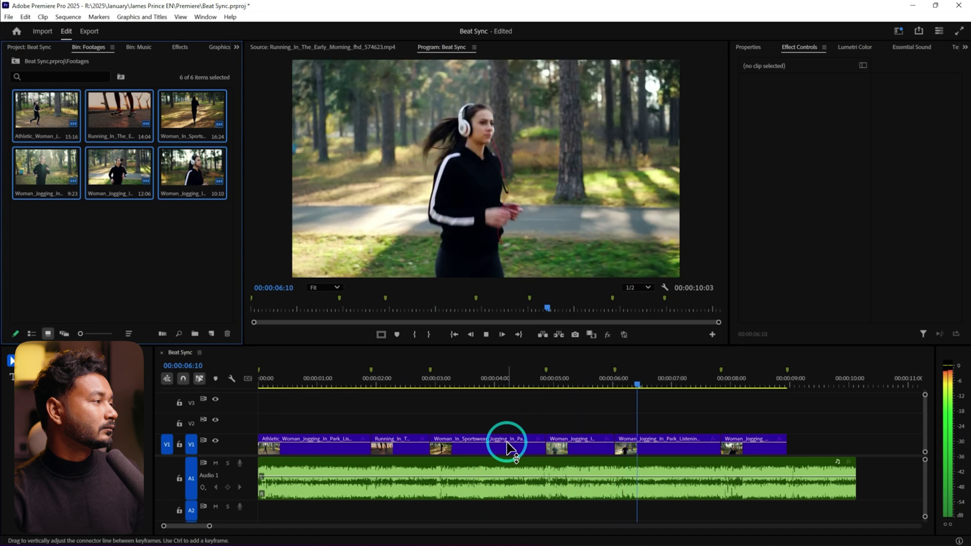
pyautogui.press('space')
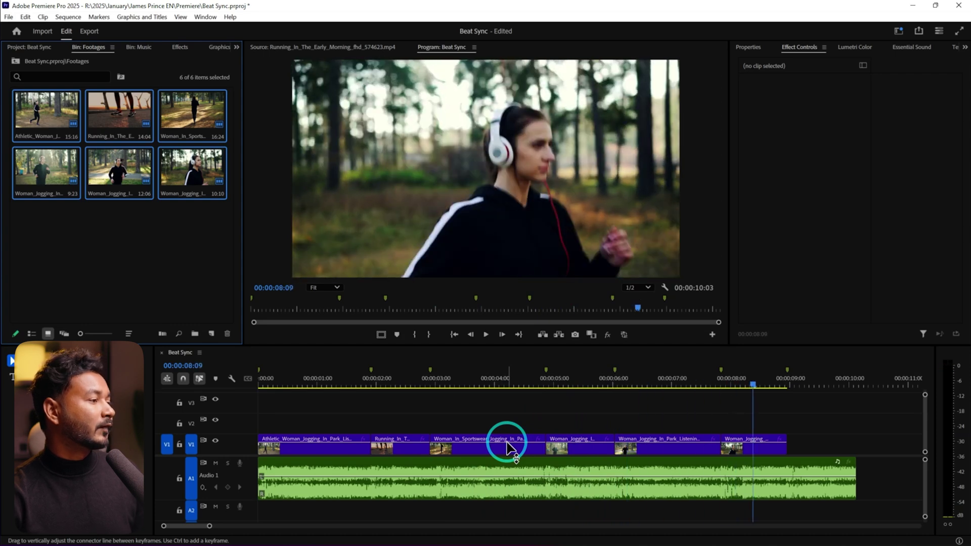